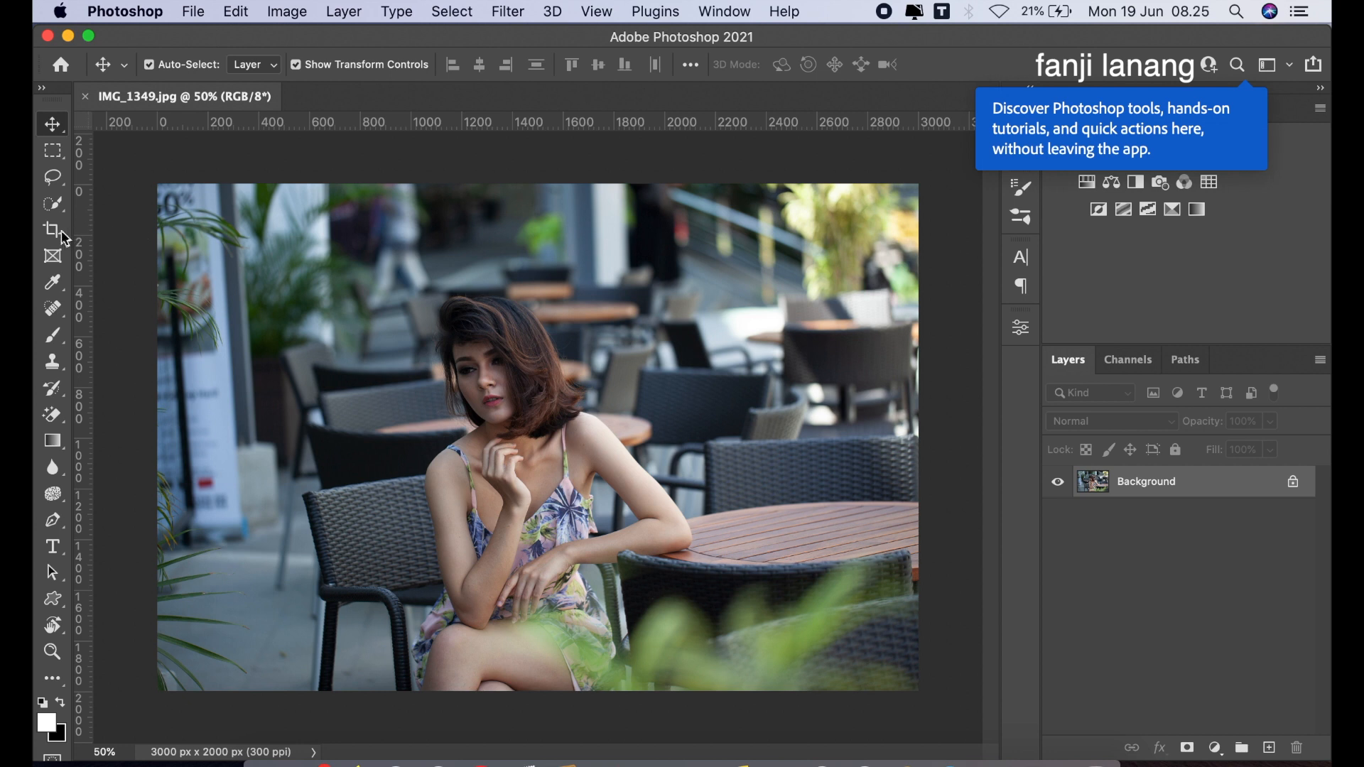
# Step: Crop the photo at its original ratio with a slight clockwise rotation to straighten it, and apply the crop
pyautogui.click(60, 234)
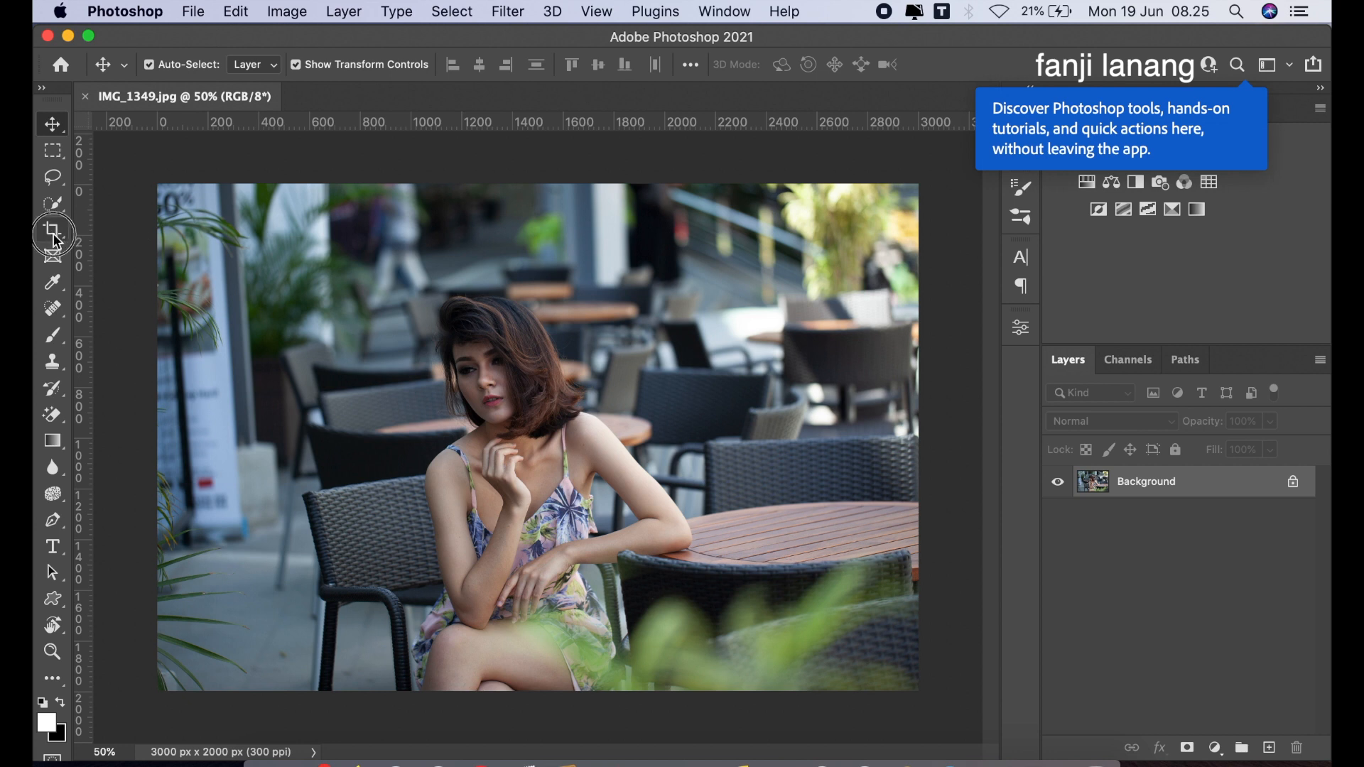
pyautogui.click(214, 67)
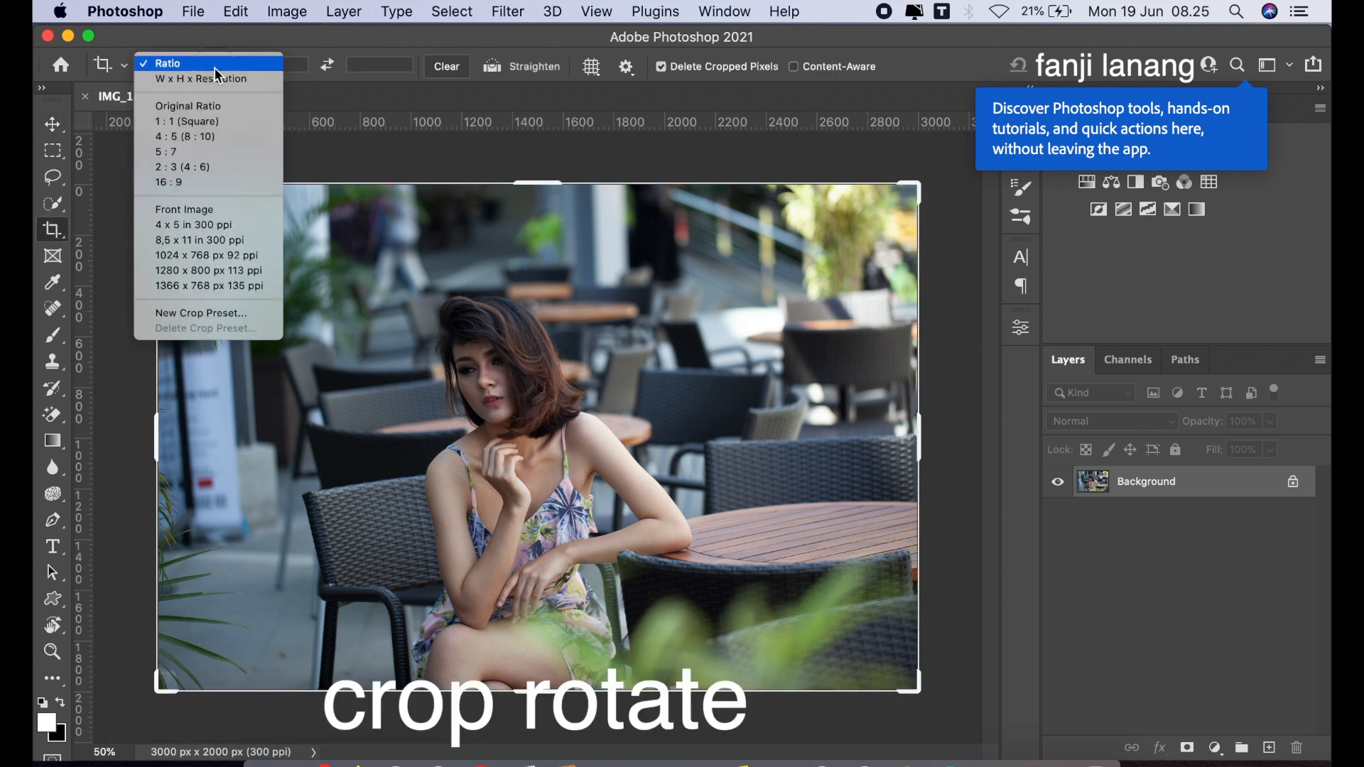
pyautogui.click(220, 105)
pyautogui.click(151, 172)
pyautogui.moveTo(150, 171); pyautogui.dragTo(154, 168)
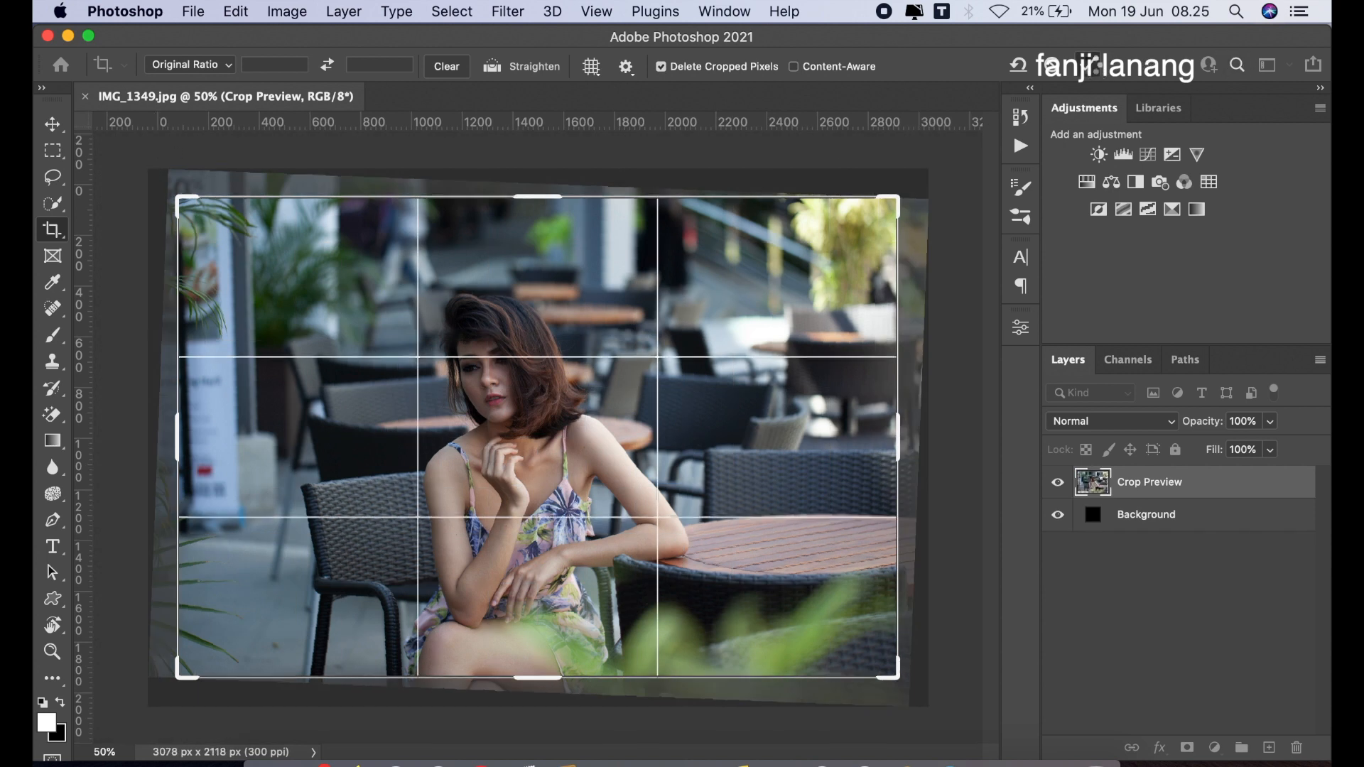
pyautogui.click(1093, 70)
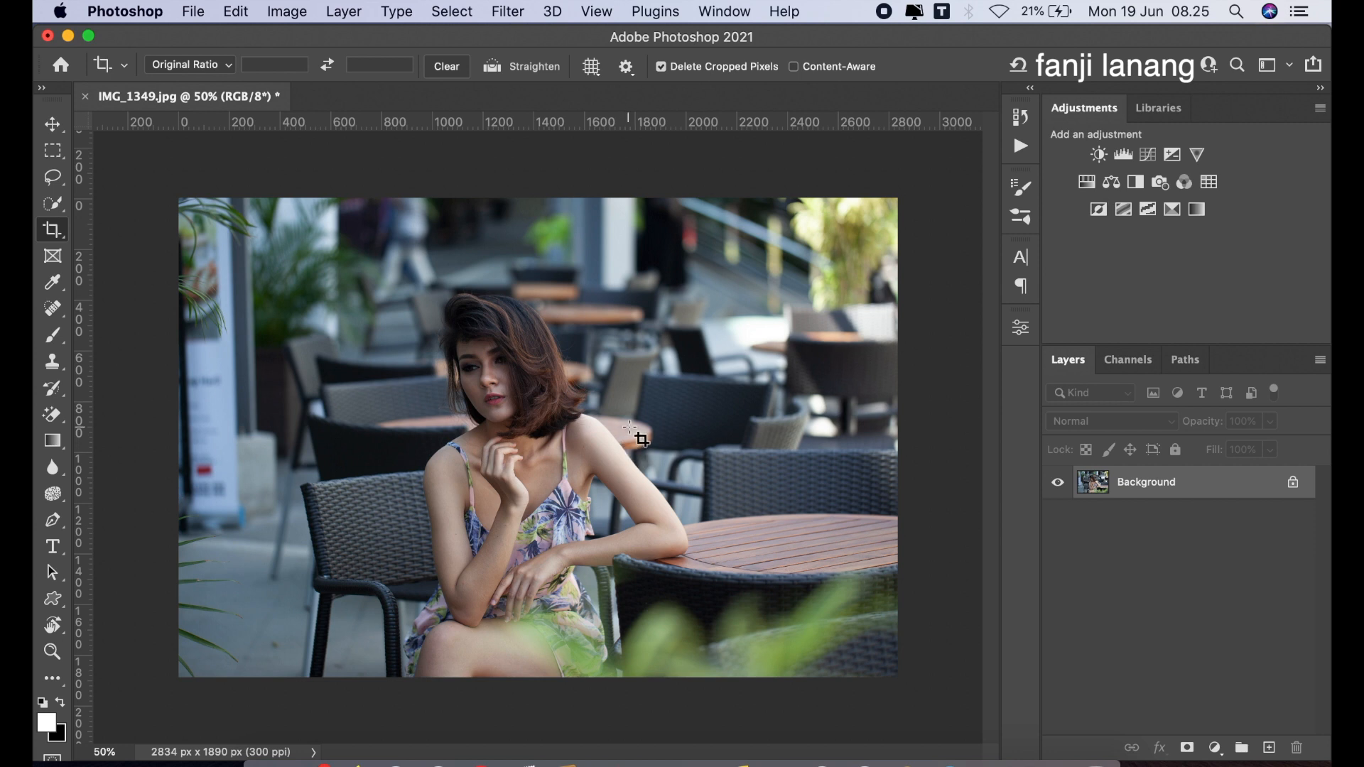
pyautogui.click(61, 125)
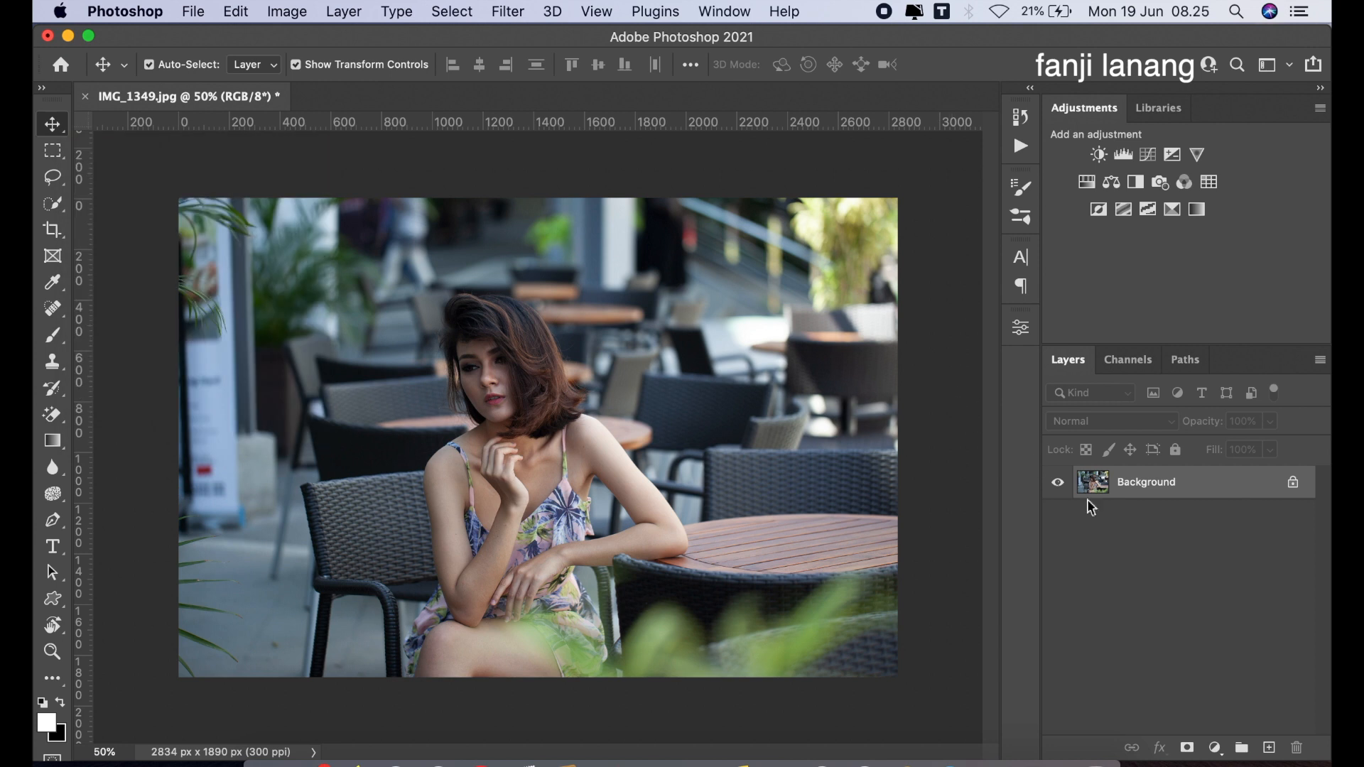
# Step: Add a blank layer and set up a radial gradient with the pale cyan foreground color #e5fffe
pyautogui.click(1269, 748)
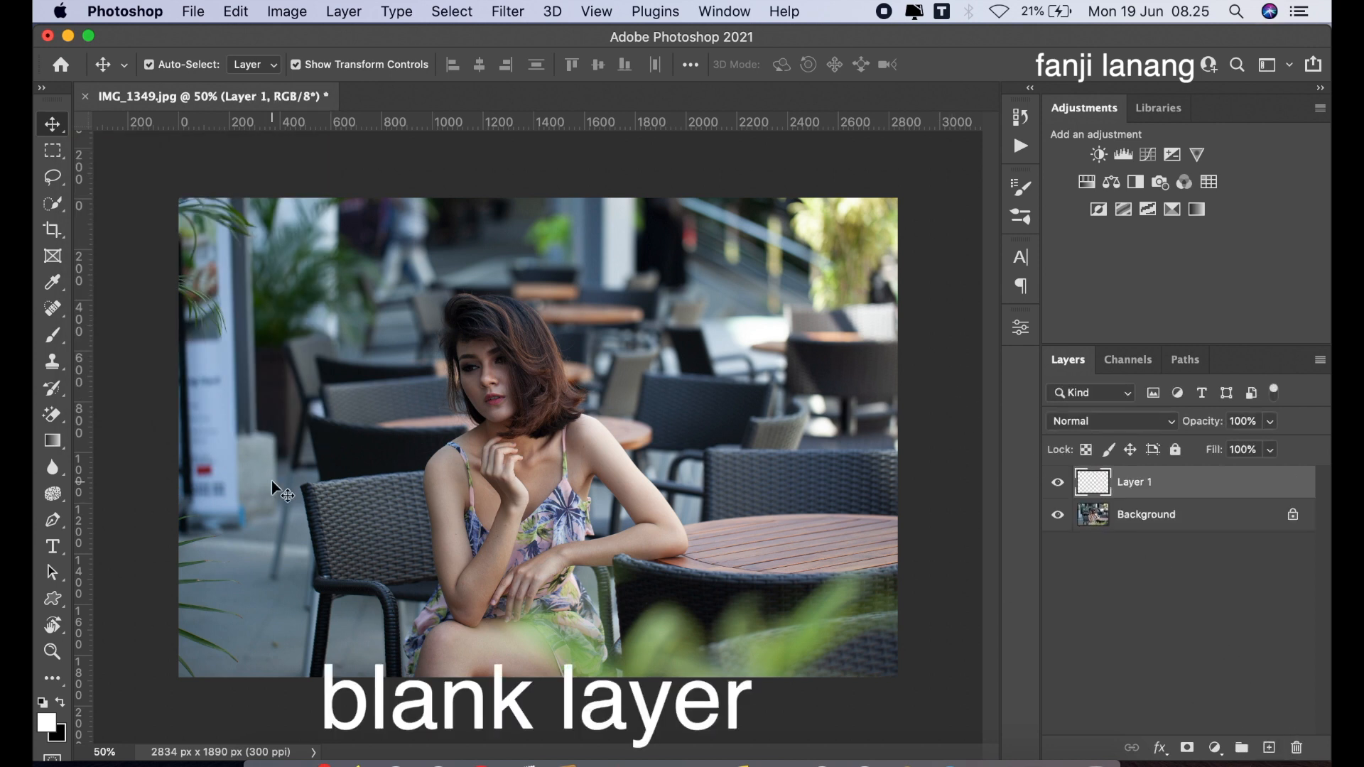
pyautogui.click(52, 440)
pyautogui.click(86, 440)
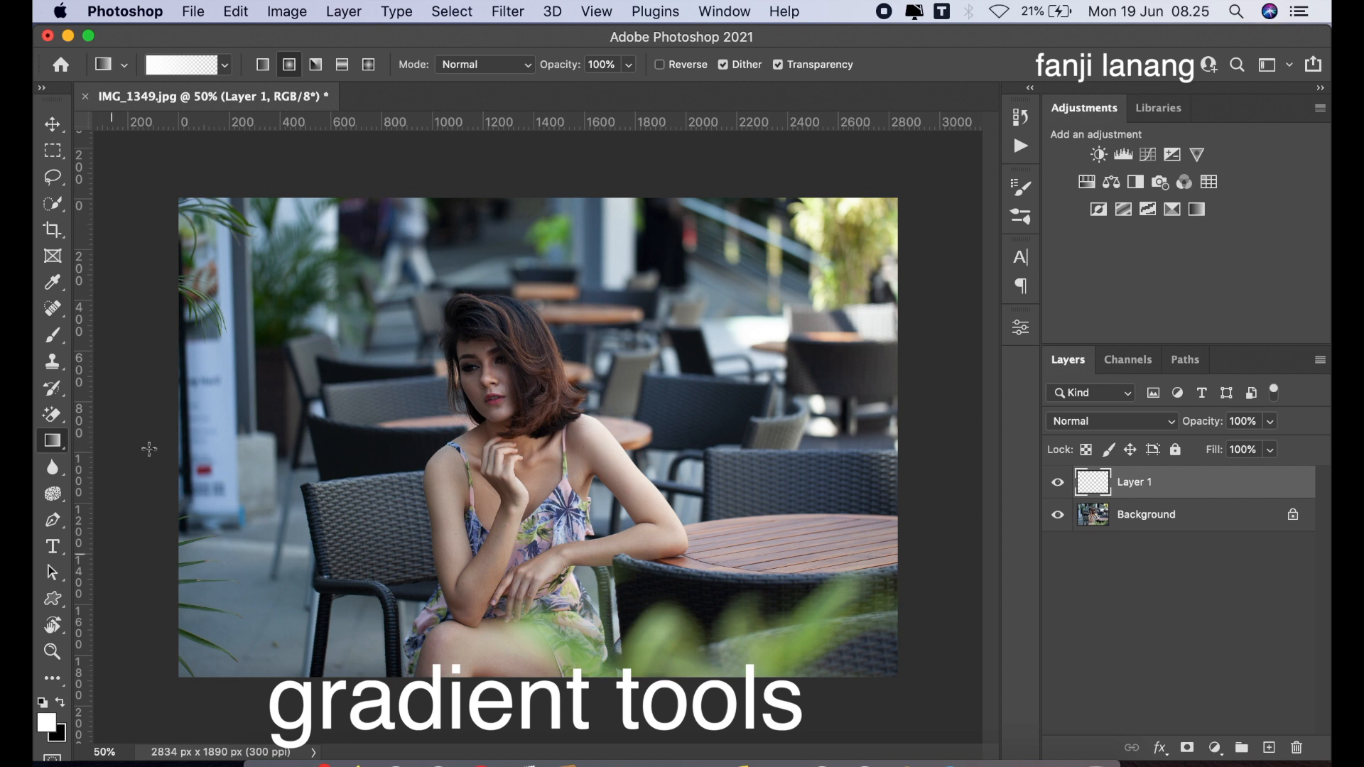
pyautogui.click(290, 65)
pyautogui.click(46, 723)
pyautogui.moveTo(1016, 367); pyautogui.dragTo(1016, 344)
pyautogui.click(758, 213)
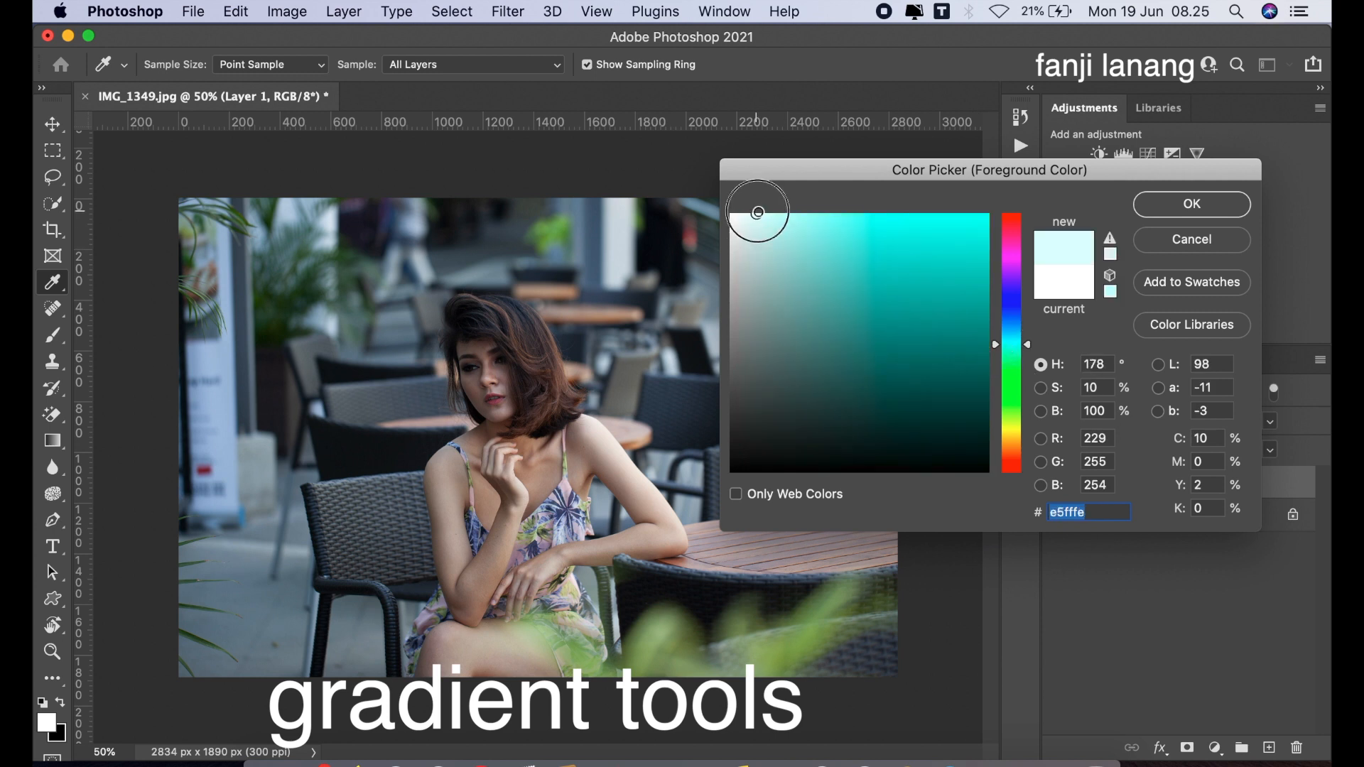
pyautogui.click(1179, 206)
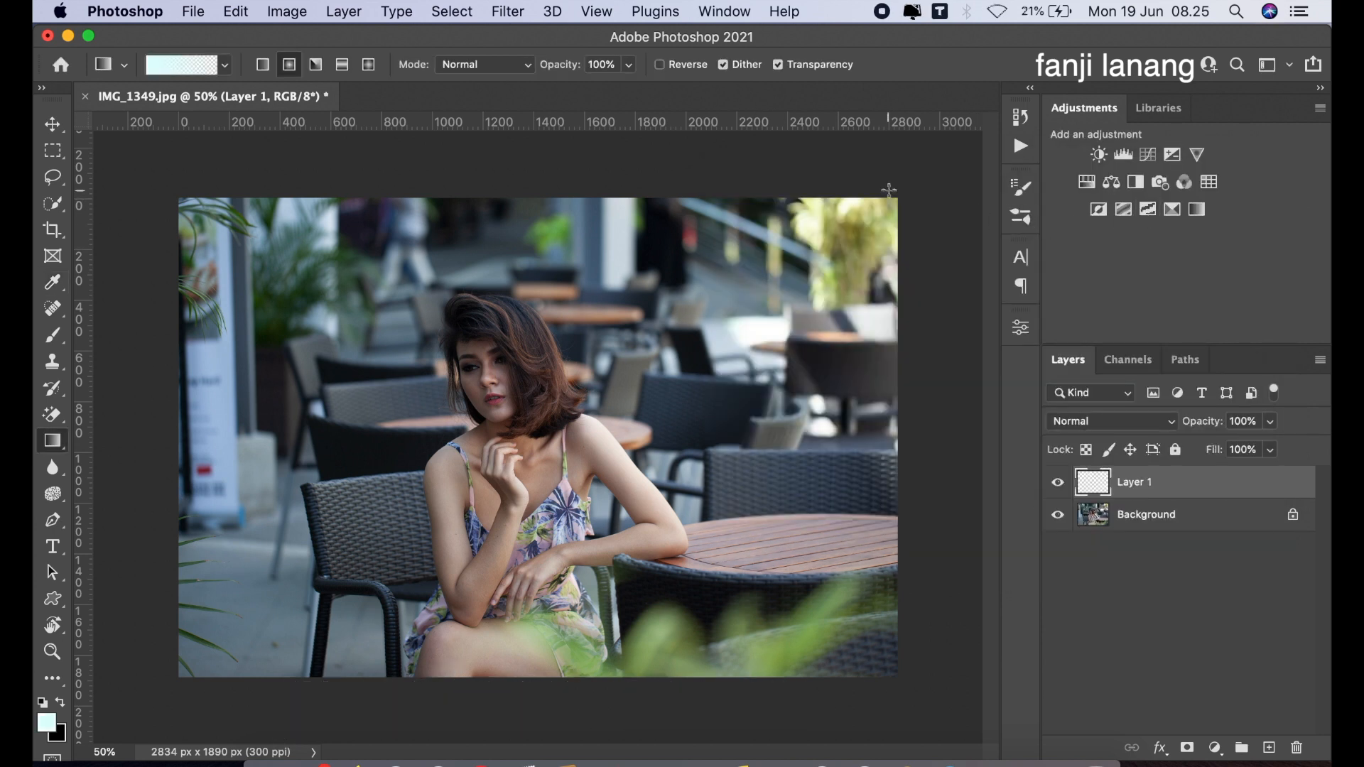
# Step: Draw radial light gradients inward from the photo's upper-right corner, lower edge and left side, with the layer blended in Screen mode
pyautogui.moveTo(858, 209); pyautogui.dragTo(573, 408)
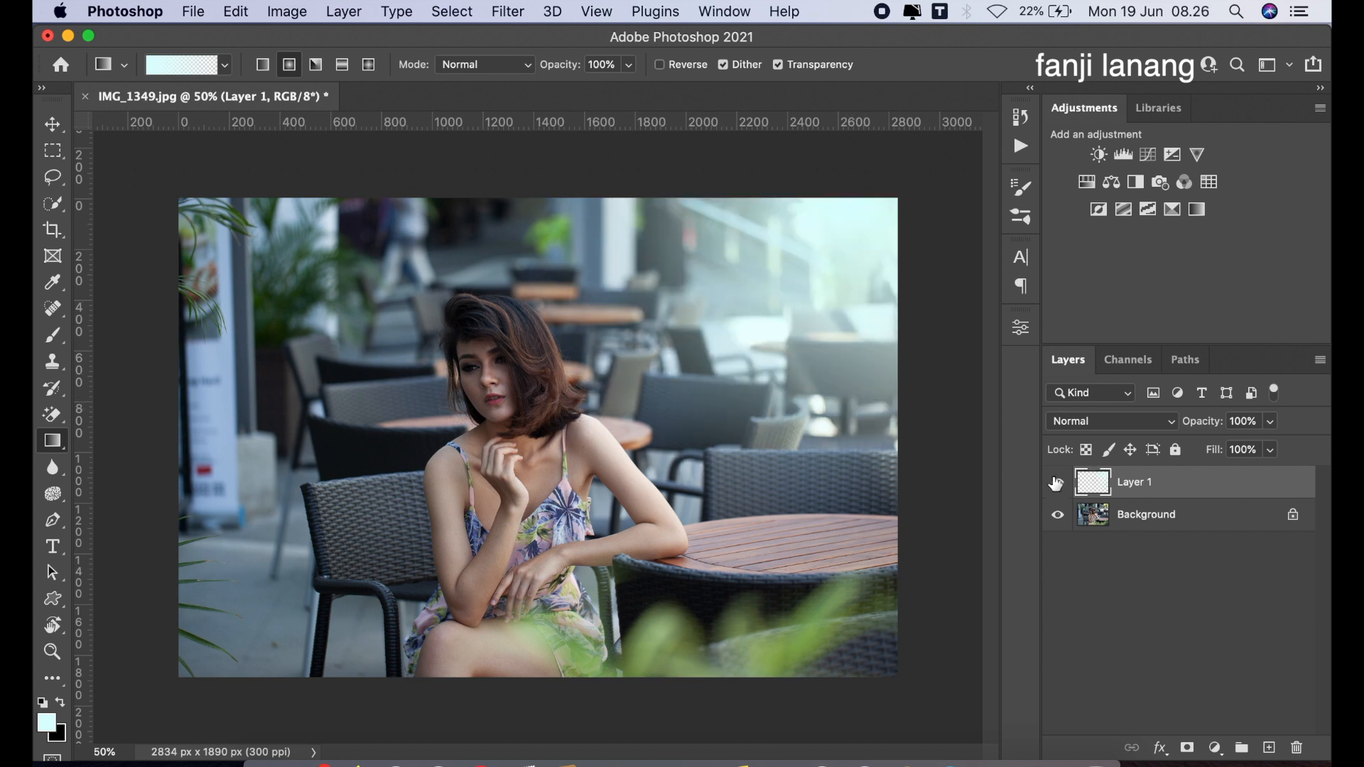
pyautogui.click(1088, 420)
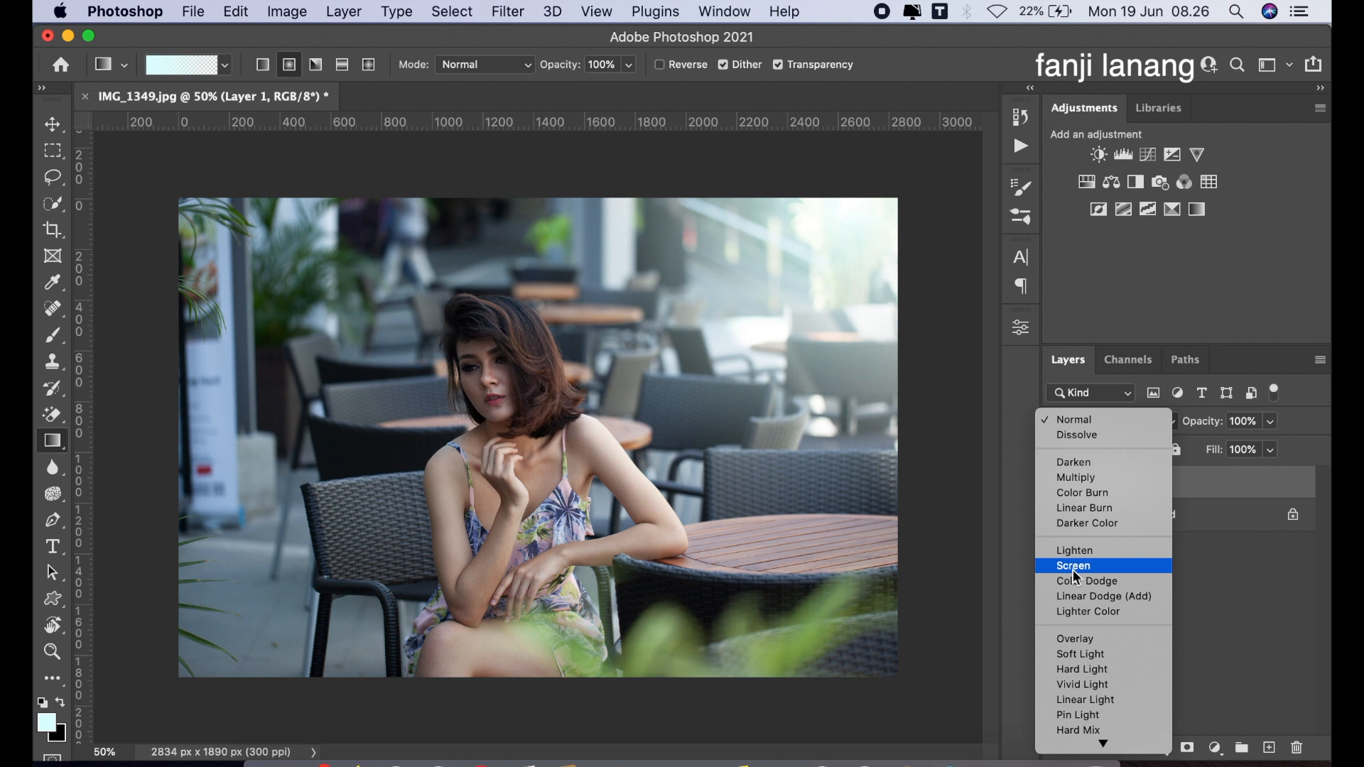
pyautogui.click(1072, 568)
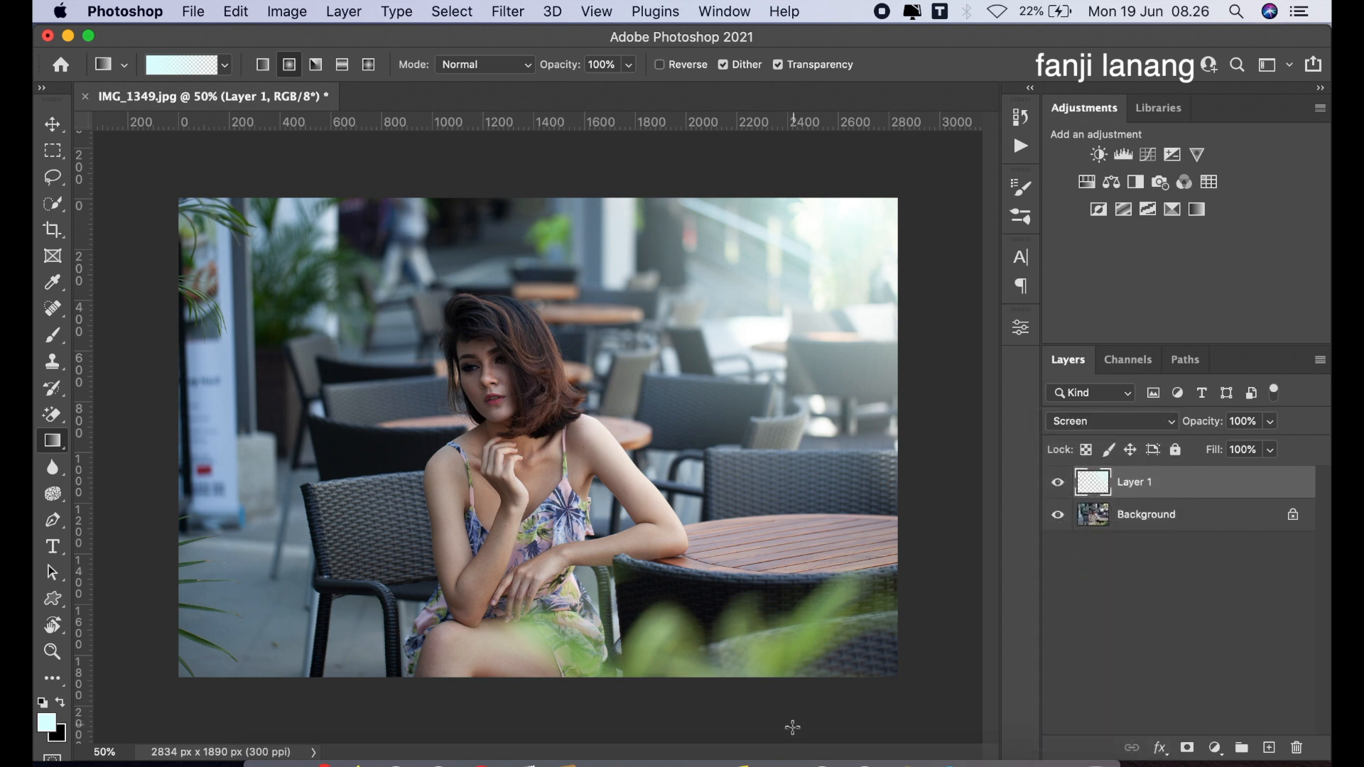
pyautogui.moveTo(714, 736); pyautogui.dragTo(714, 555)
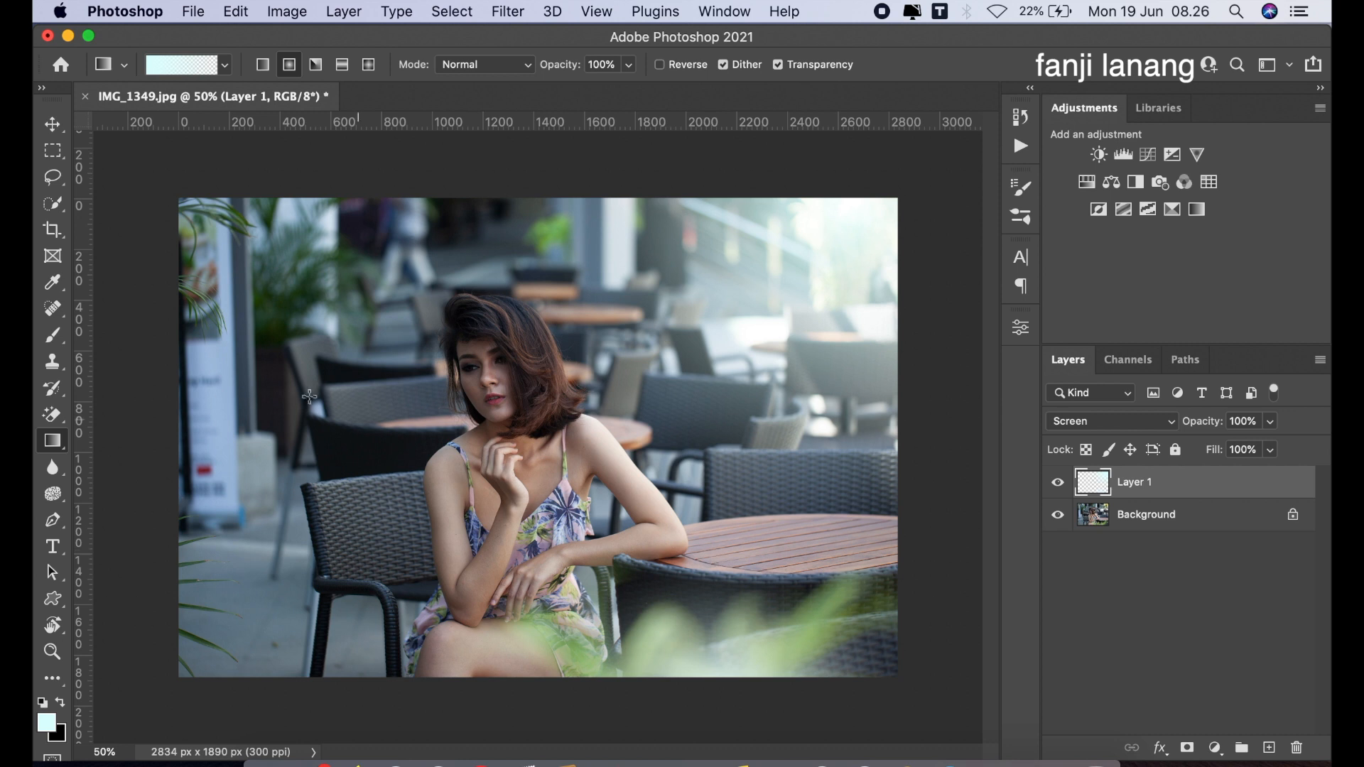
pyautogui.moveTo(122, 302); pyautogui.dragTo(412, 484)
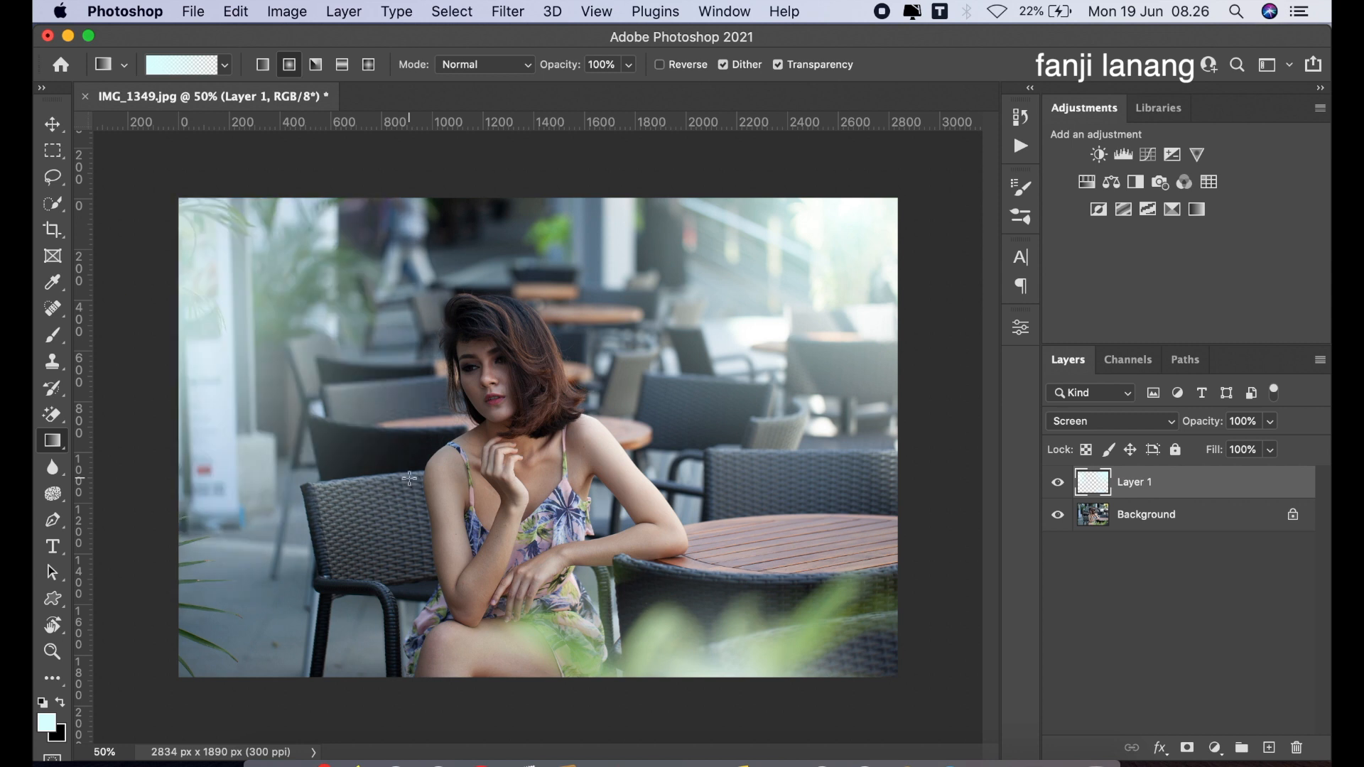
pyautogui.click(52, 124)
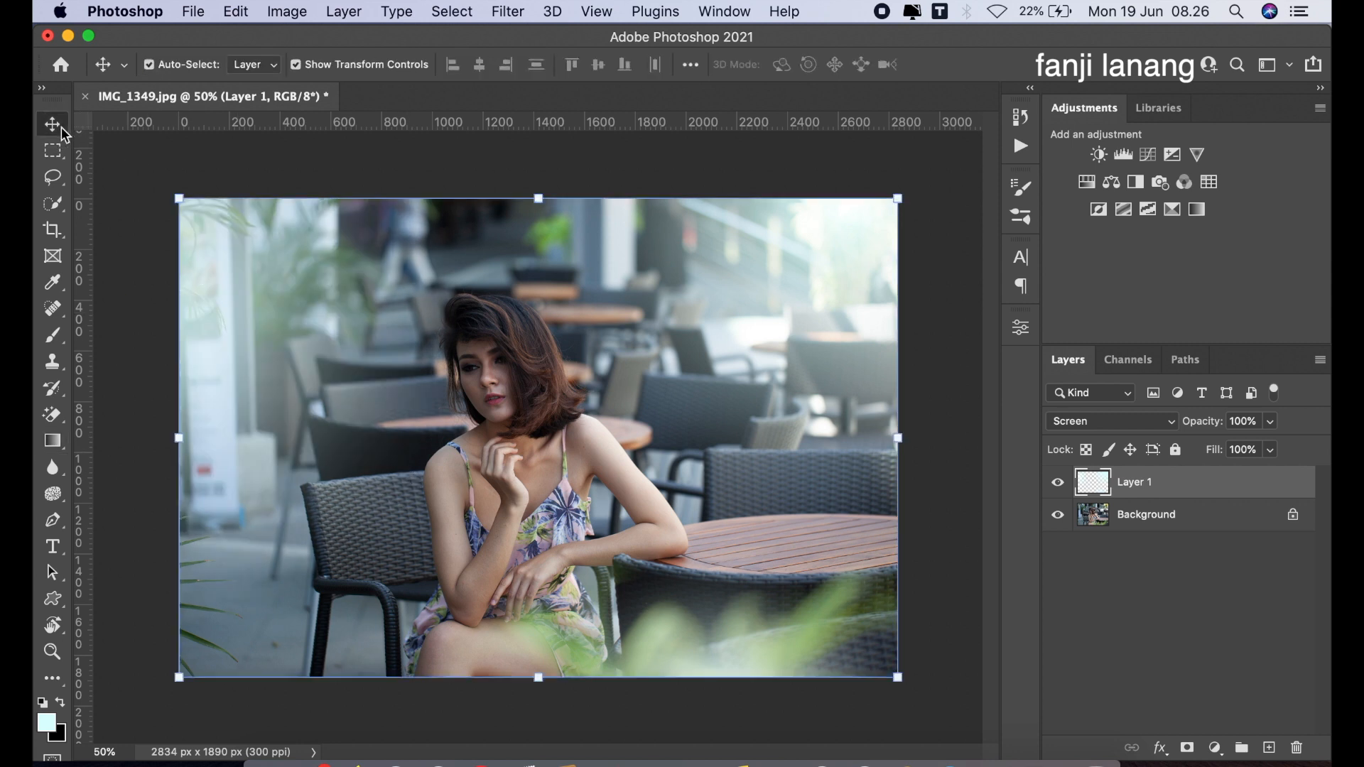
# Step: Add another blank layer and fill it using Apply Image from the merged layers with Normal blending
pyautogui.click(1269, 746)
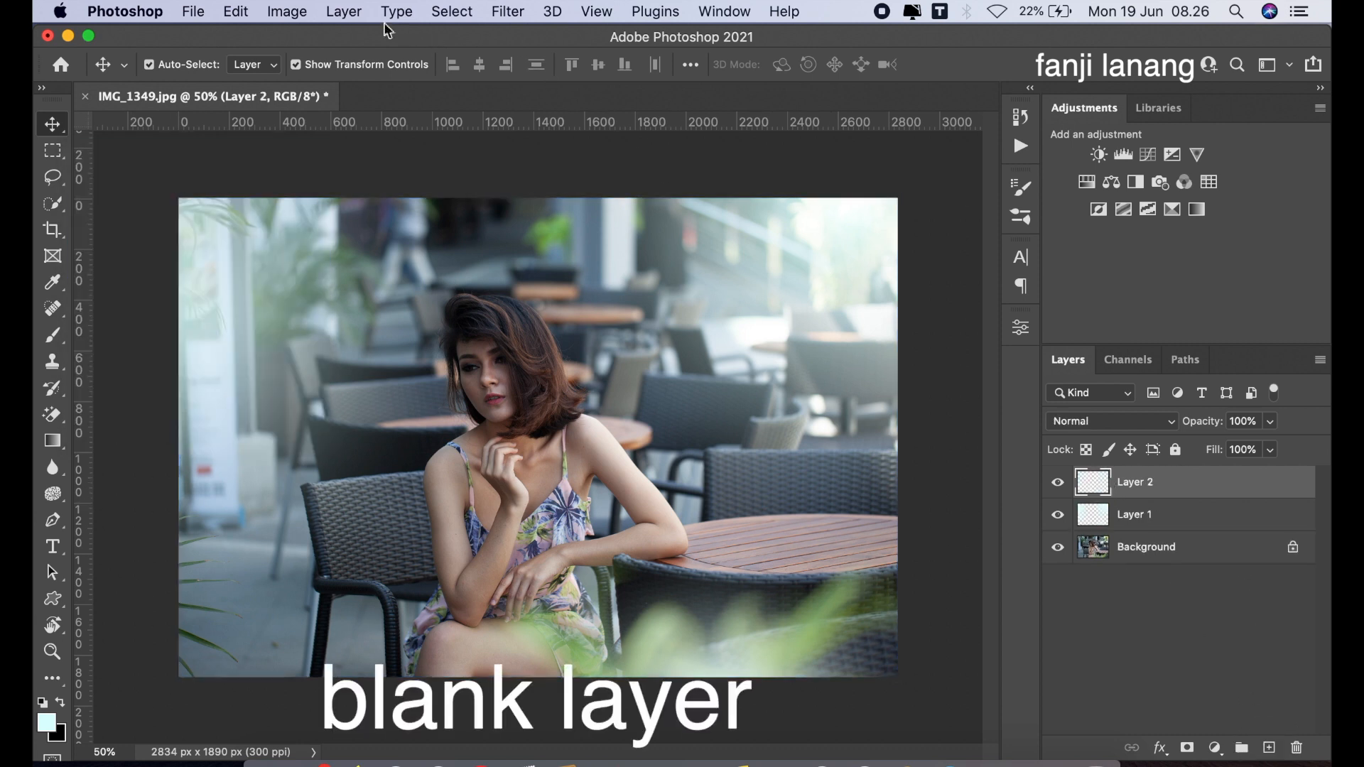
pyautogui.click(285, 11)
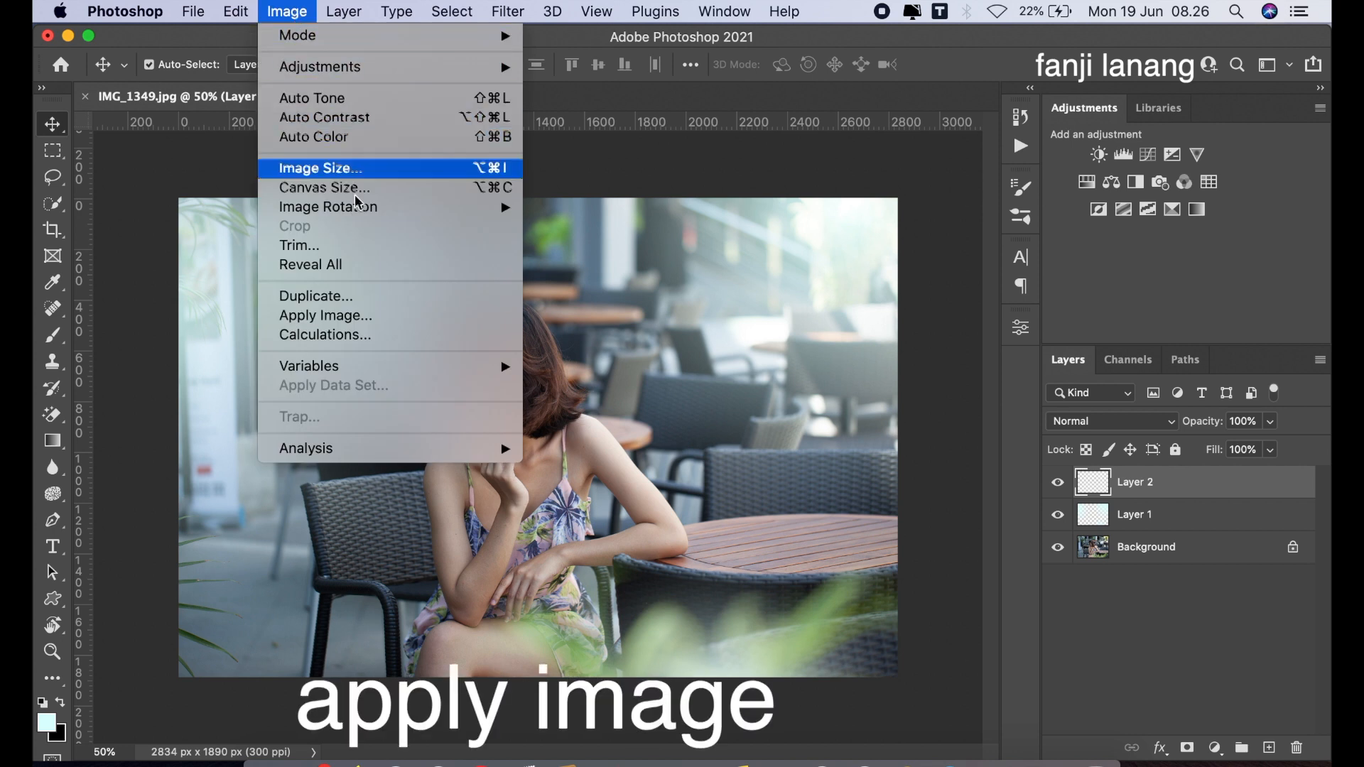
pyautogui.click(377, 317)
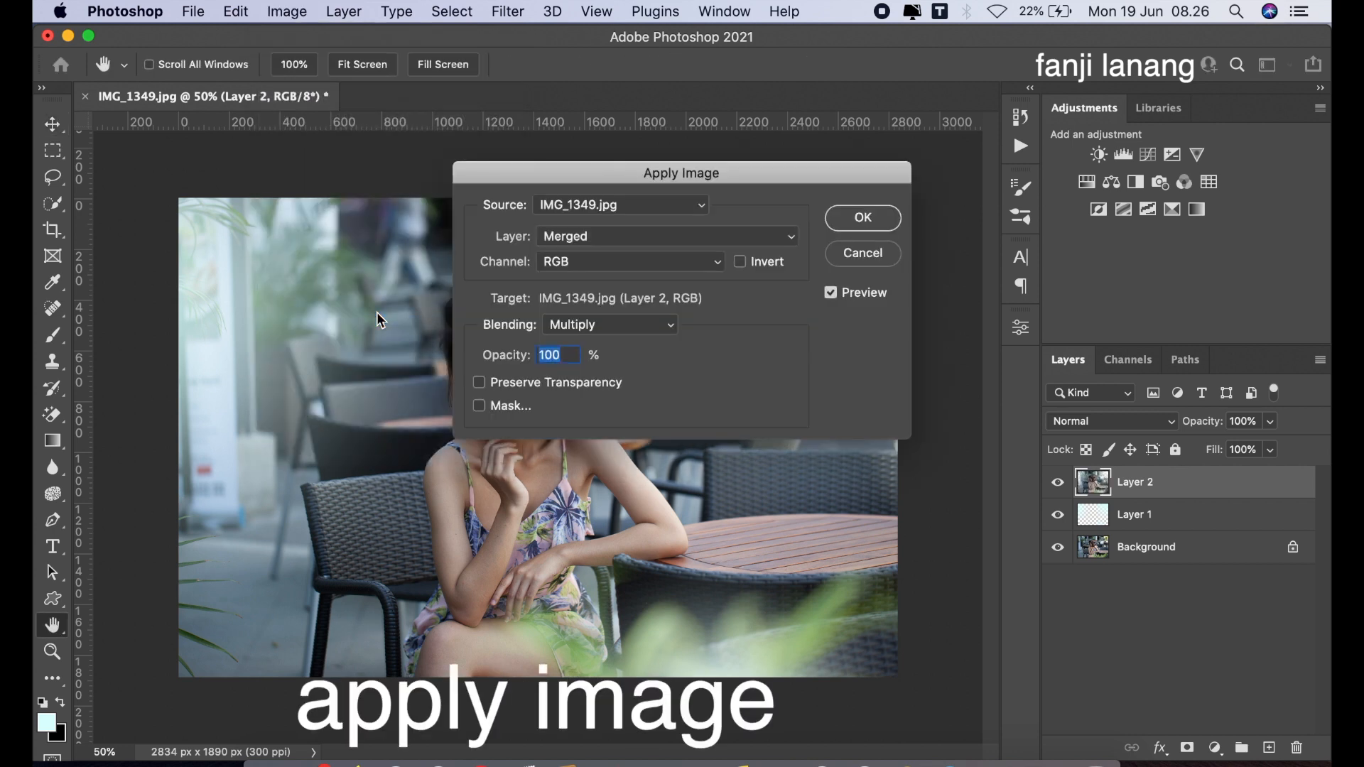
pyautogui.click(656, 325)
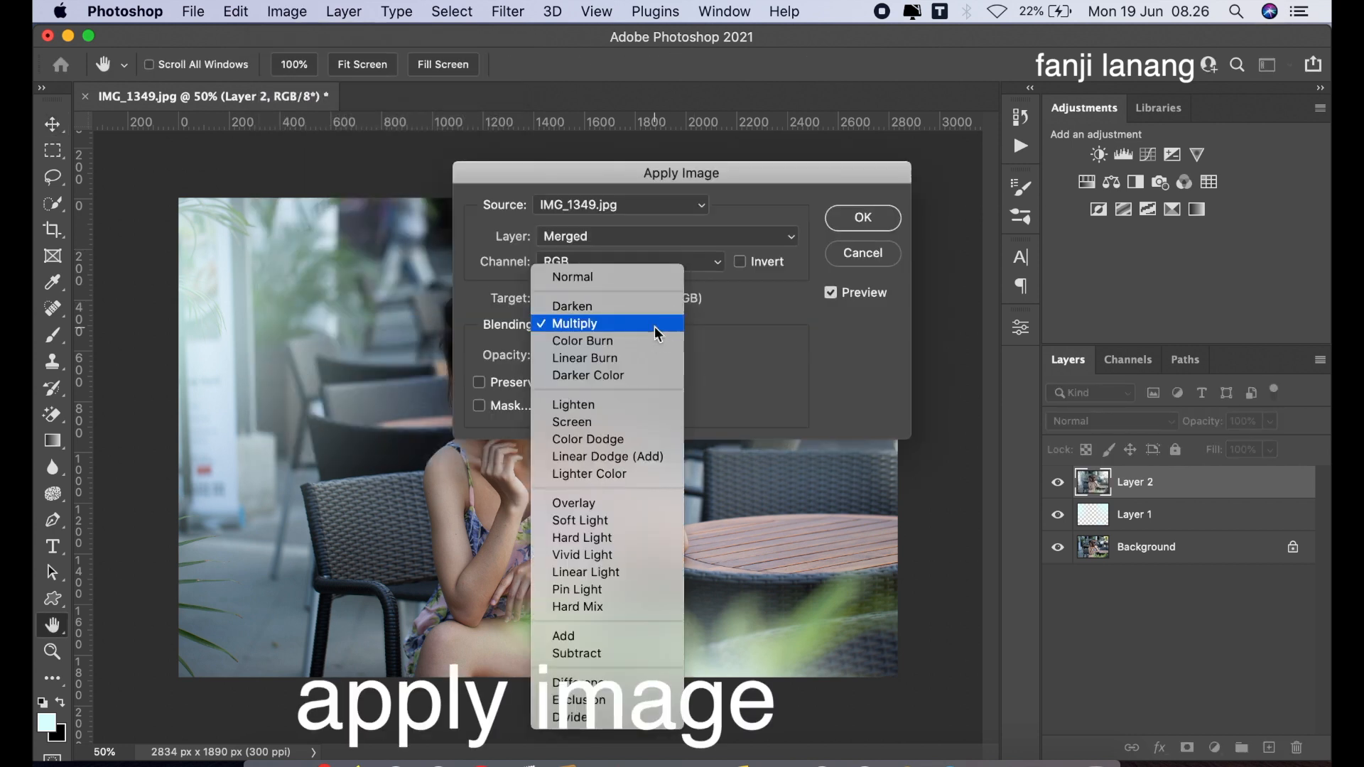
pyautogui.click(587, 276)
pyautogui.click(893, 218)
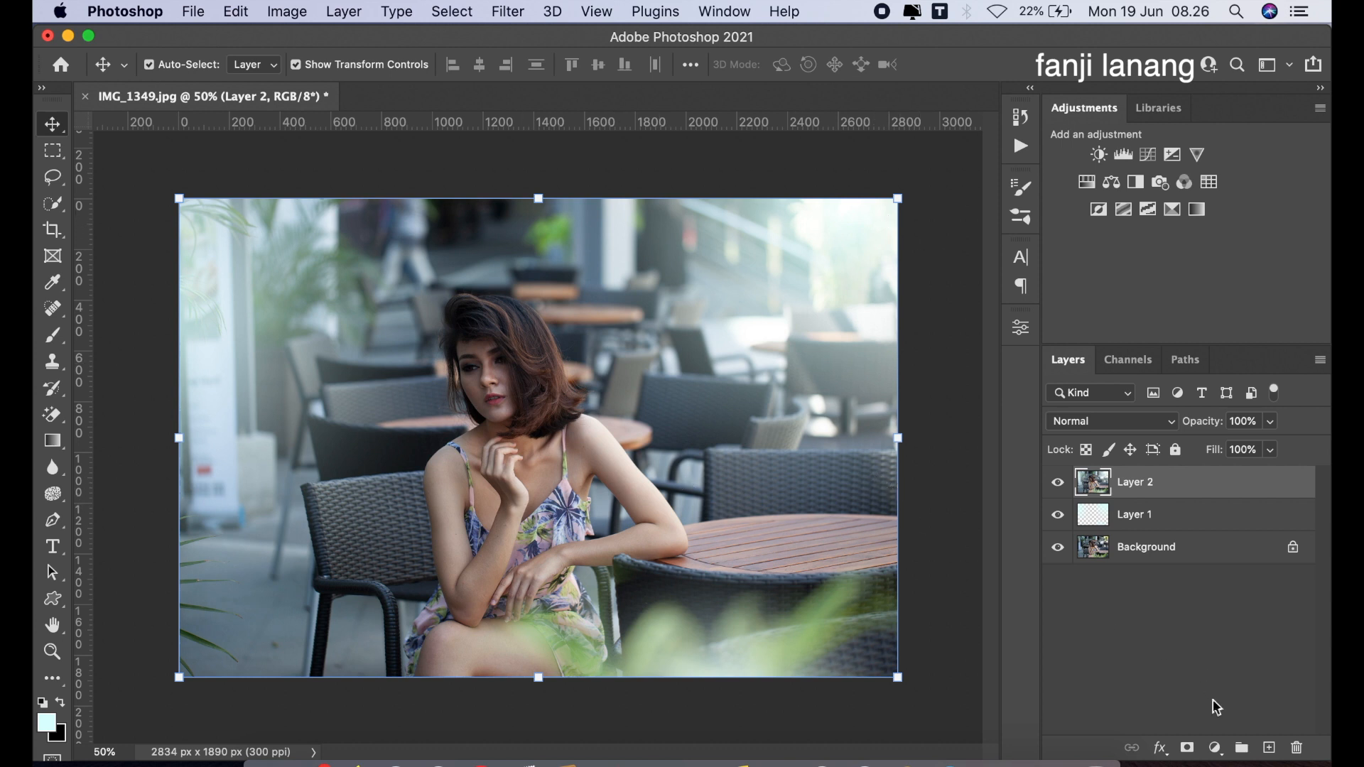
# Step: Add a Channel Mixer adjustment with the Blue output at Green +101% and Blue 0%, and set its blend mode to Lighten
pyautogui.click(1216, 748)
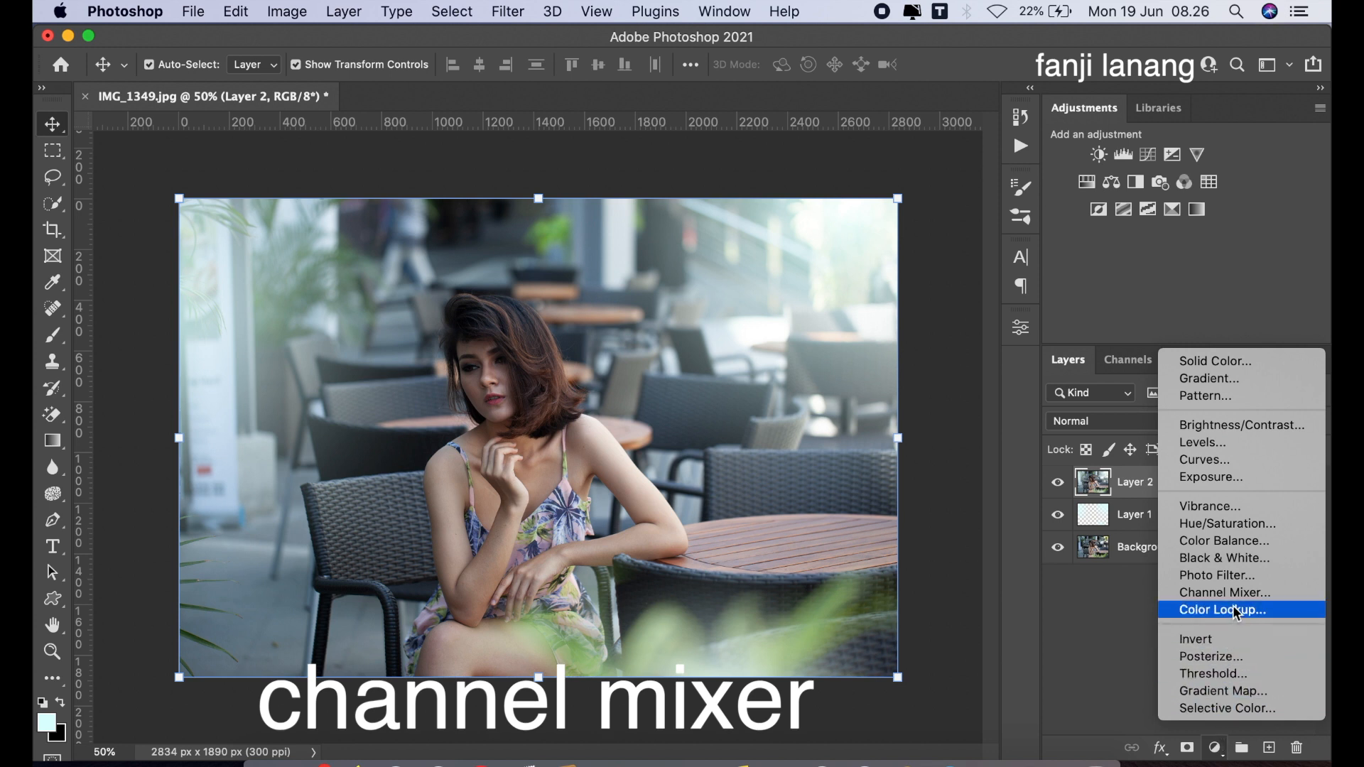
pyautogui.click(1240, 594)
pyautogui.click(901, 412)
pyautogui.click(873, 439)
pyautogui.click(910, 525)
pyautogui.moveTo(910, 526); pyautogui.dragTo(912, 525)
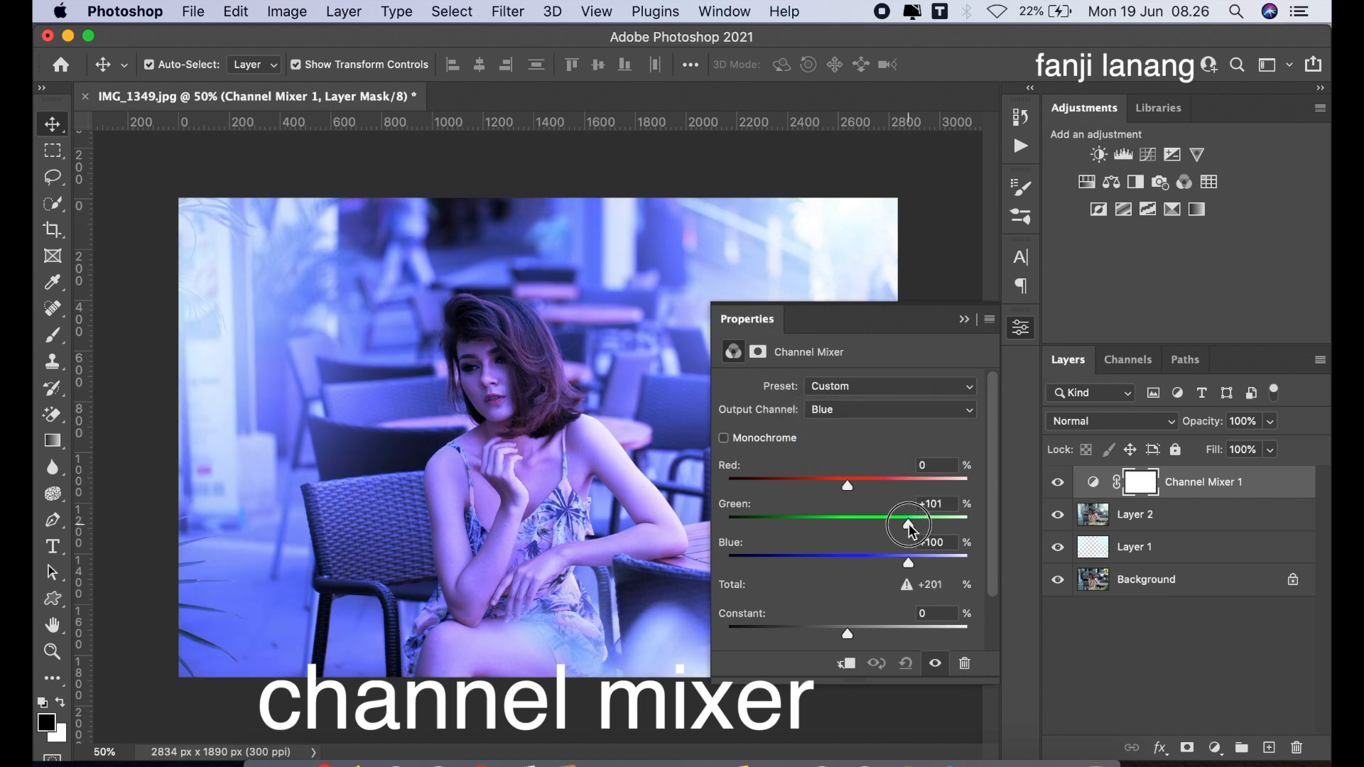
pyautogui.click(847, 561)
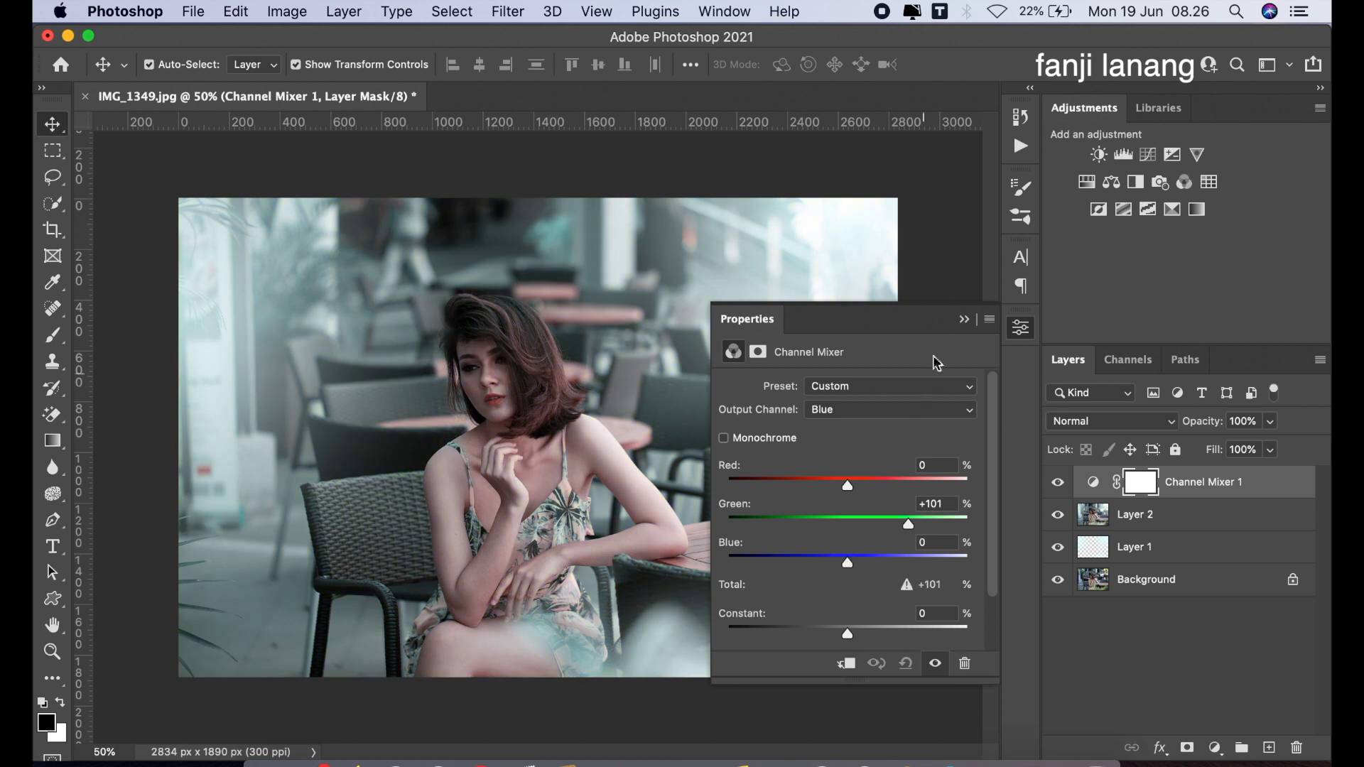
pyautogui.click(964, 319)
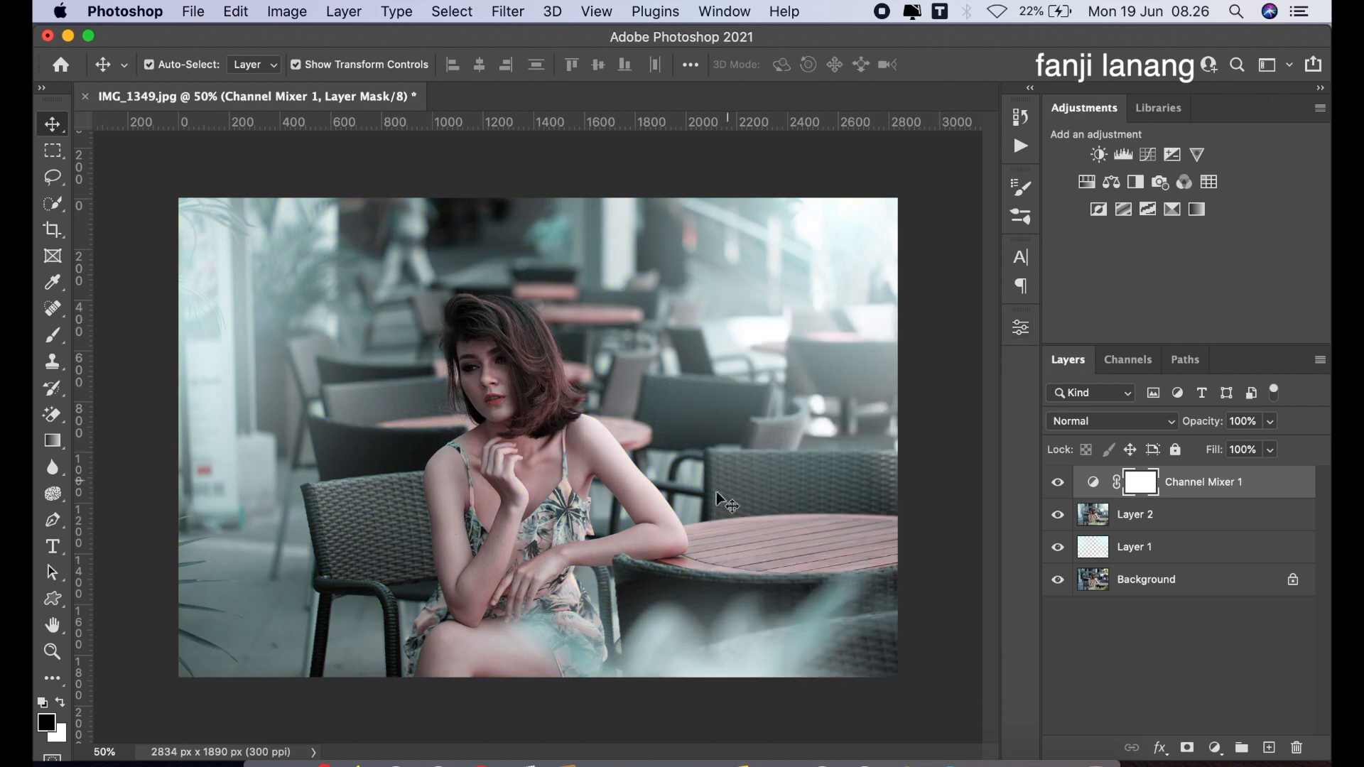
pyautogui.click(1073, 422)
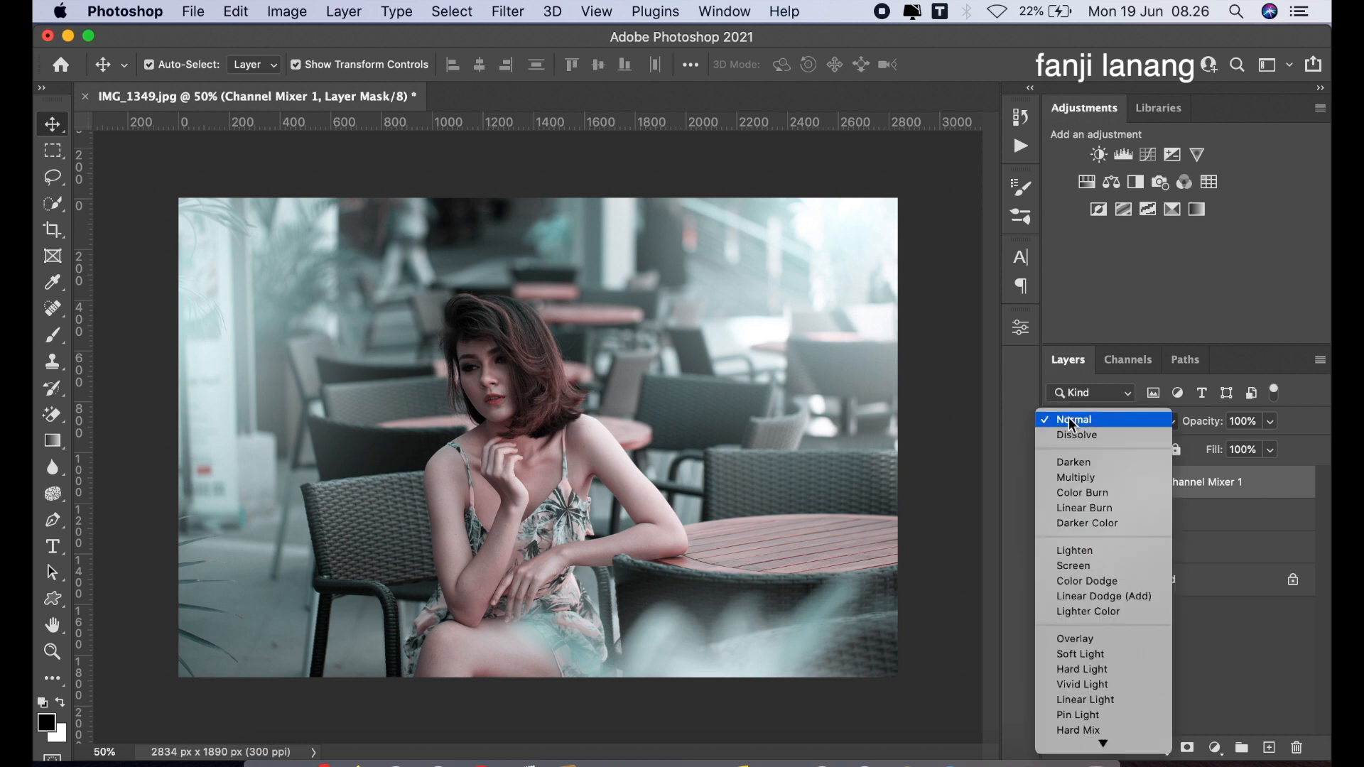
pyautogui.click(1076, 552)
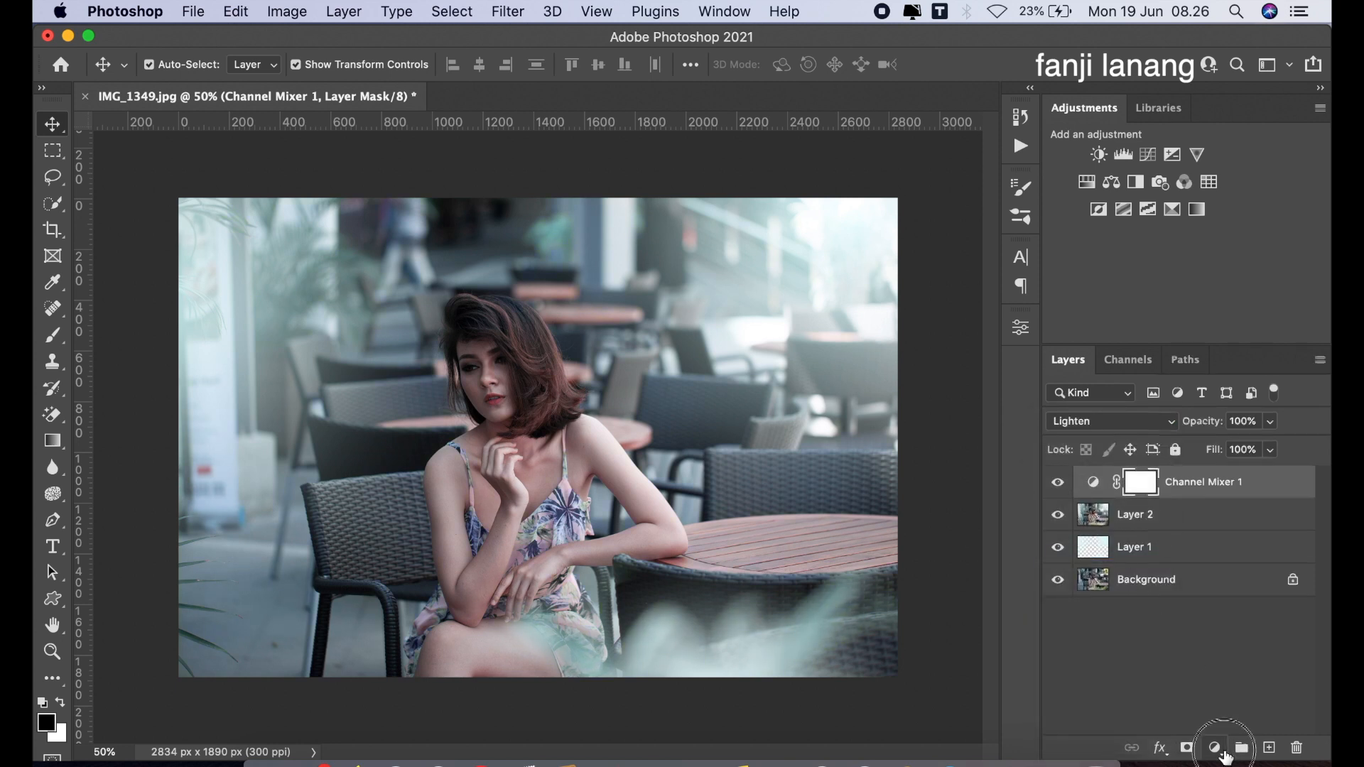
# Step: Add a Selective Color adjustment and set Reds to Cyan -100, Magenta -50, Yellow +50 and Black +5
pyautogui.click(1215, 748)
pyautogui.click(1227, 709)
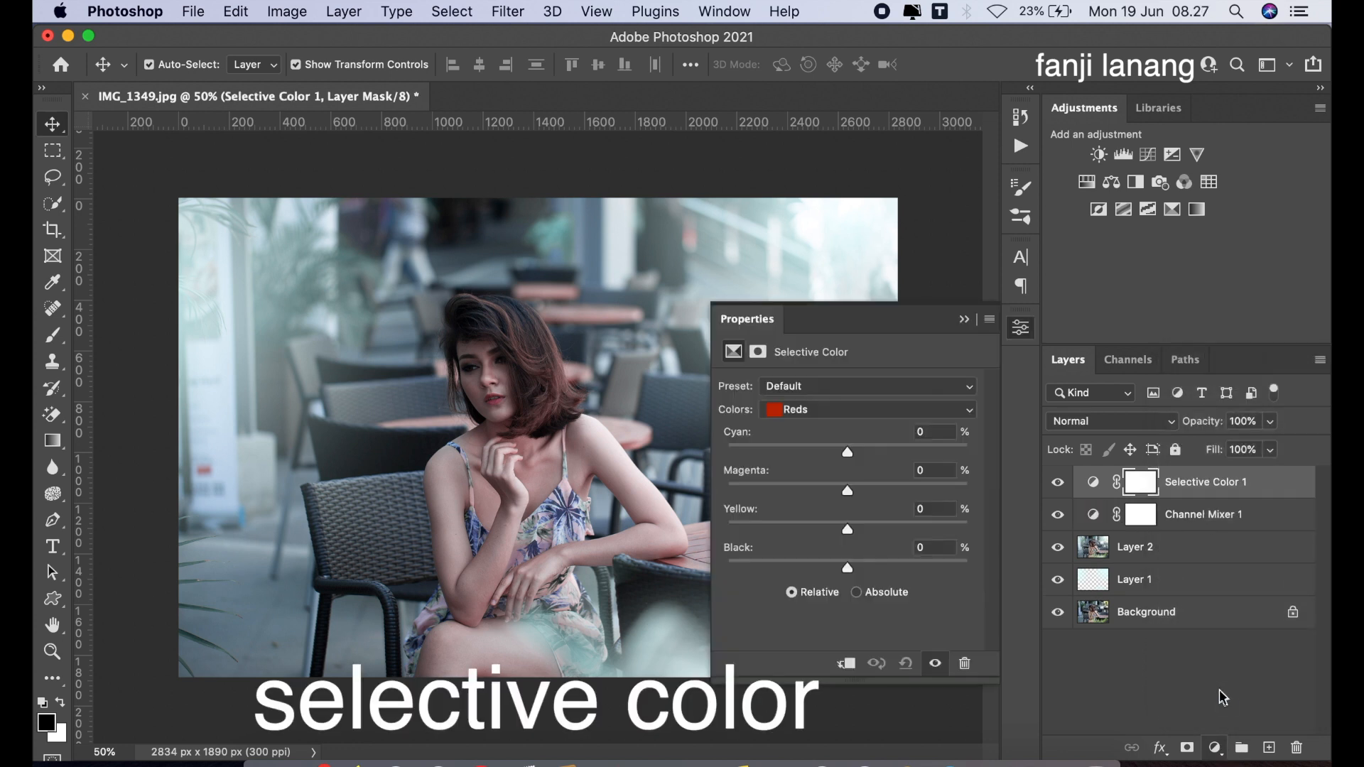
pyautogui.moveTo(842, 486); pyautogui.dragTo(654, 501)
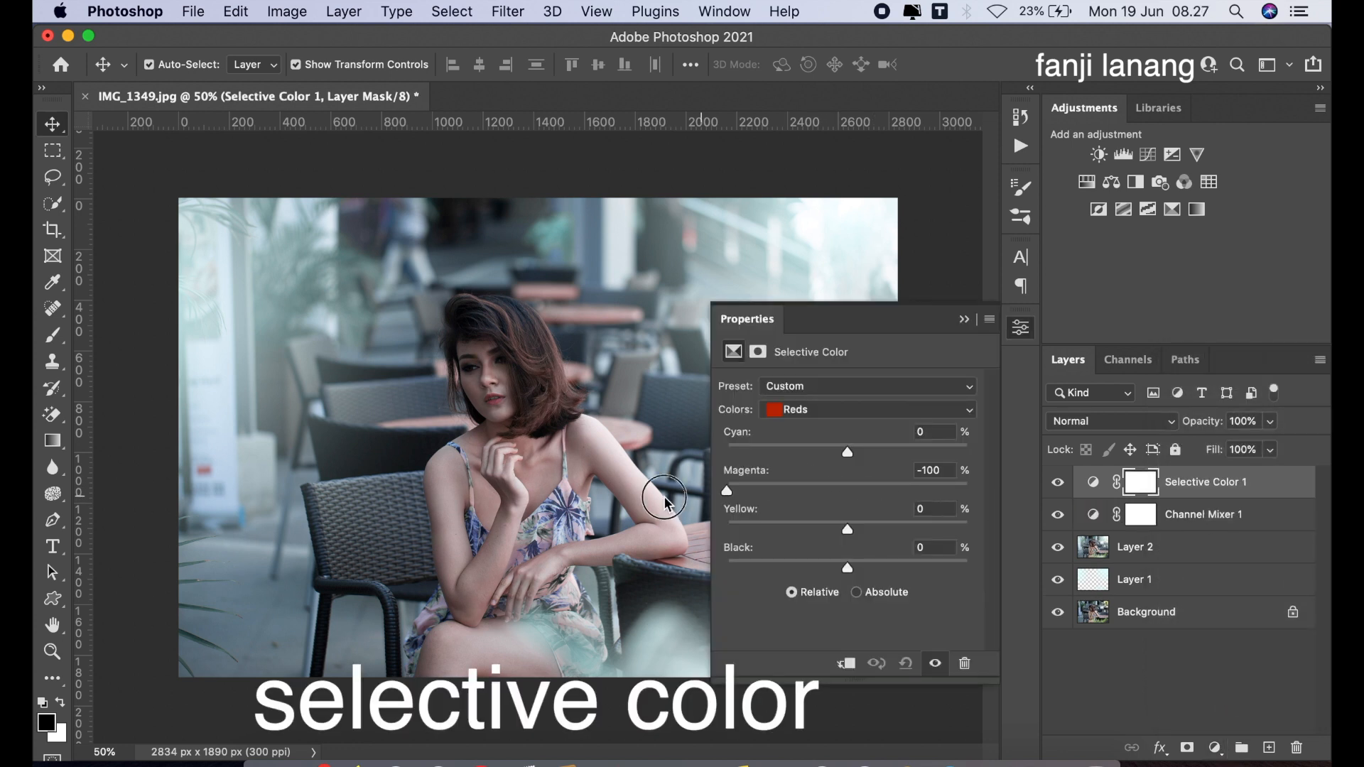
pyautogui.moveTo(729, 458); pyautogui.dragTo(709, 460)
pyautogui.moveTo(800, 487); pyautogui.dragTo(790, 508)
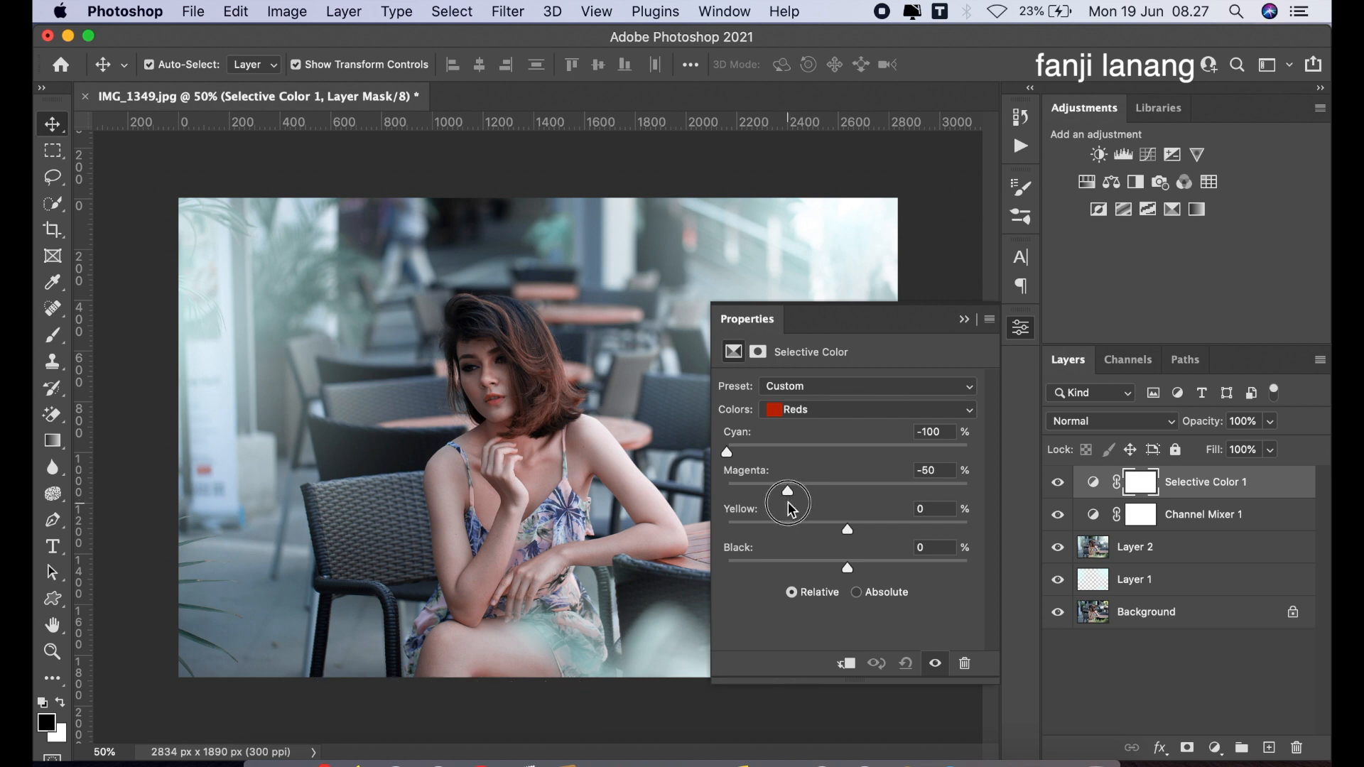
pyautogui.click(893, 526)
pyautogui.moveTo(911, 531); pyautogui.dragTo(909, 530)
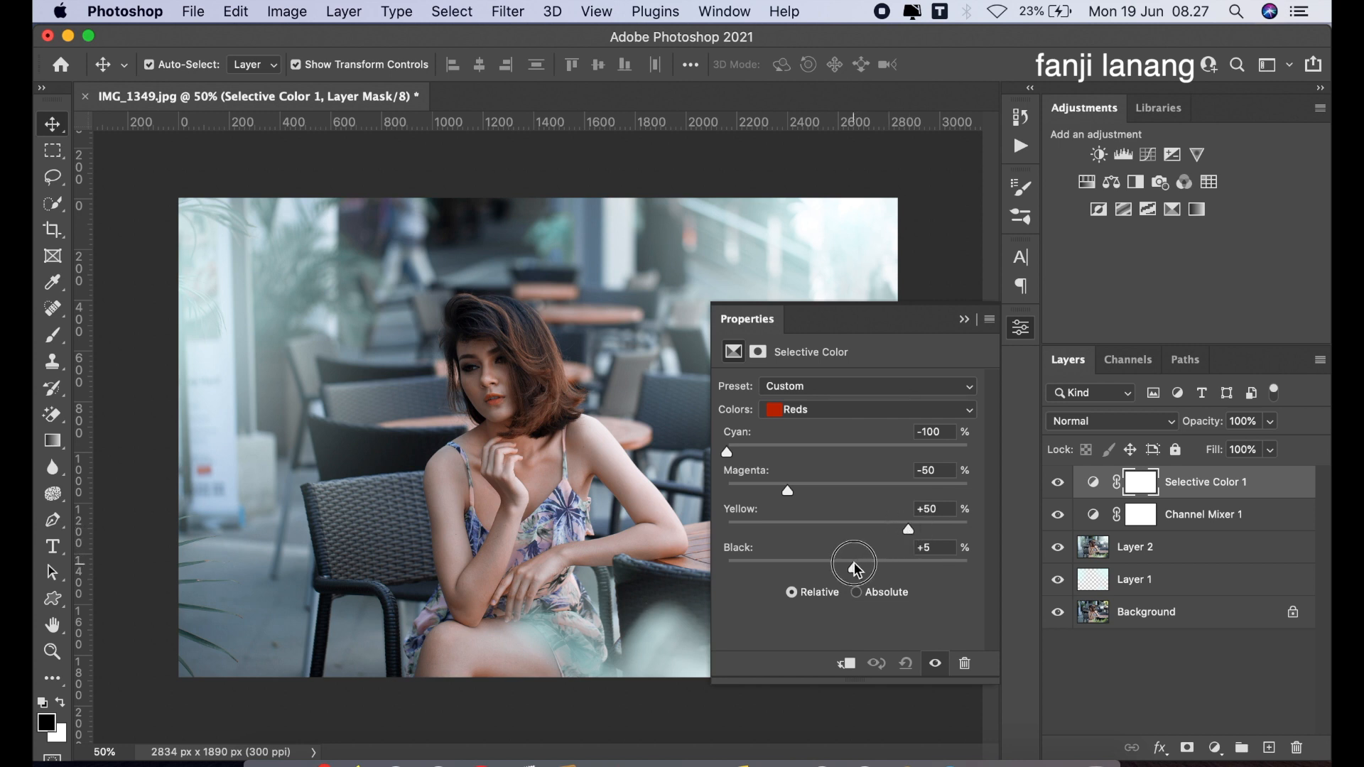
# Step: Set the Selective Color Yellows to Cyan -100 and Black +40, and raise their Yellow amount slightly
pyautogui.click(822, 410)
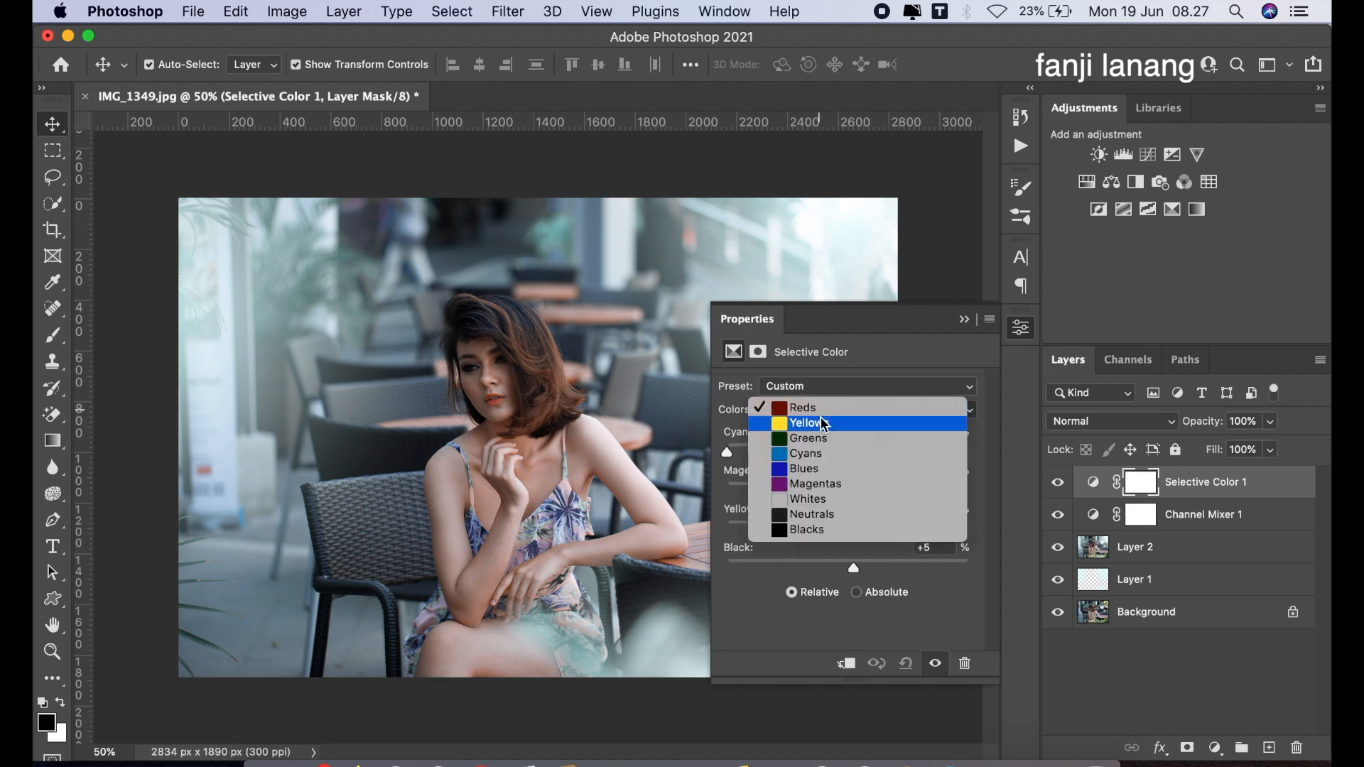
pyautogui.click(820, 424)
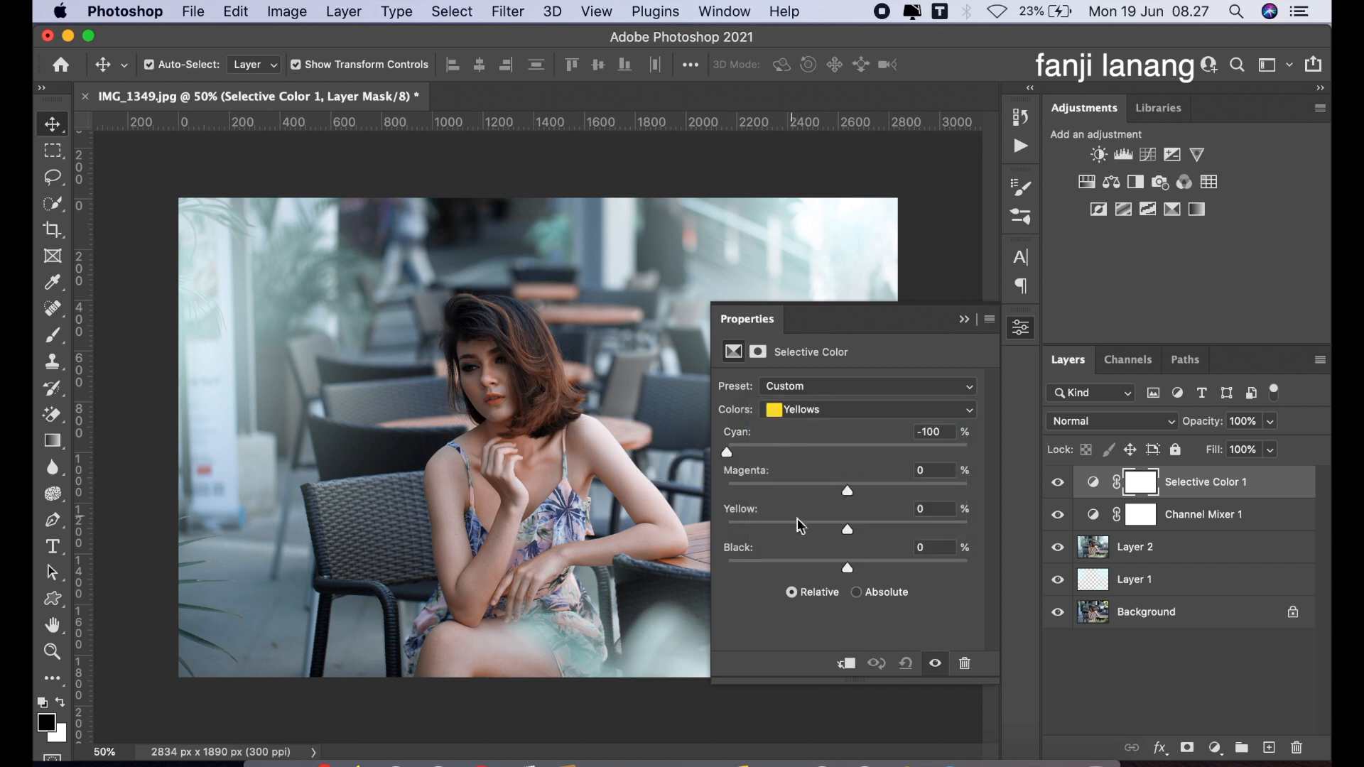
pyautogui.click(892, 569)
pyautogui.click(868, 525)
# Step: Set the Selective Color Cyans to Cyan +100, Magenta -30, Yellow -99 and Black +100
pyautogui.click(858, 409)
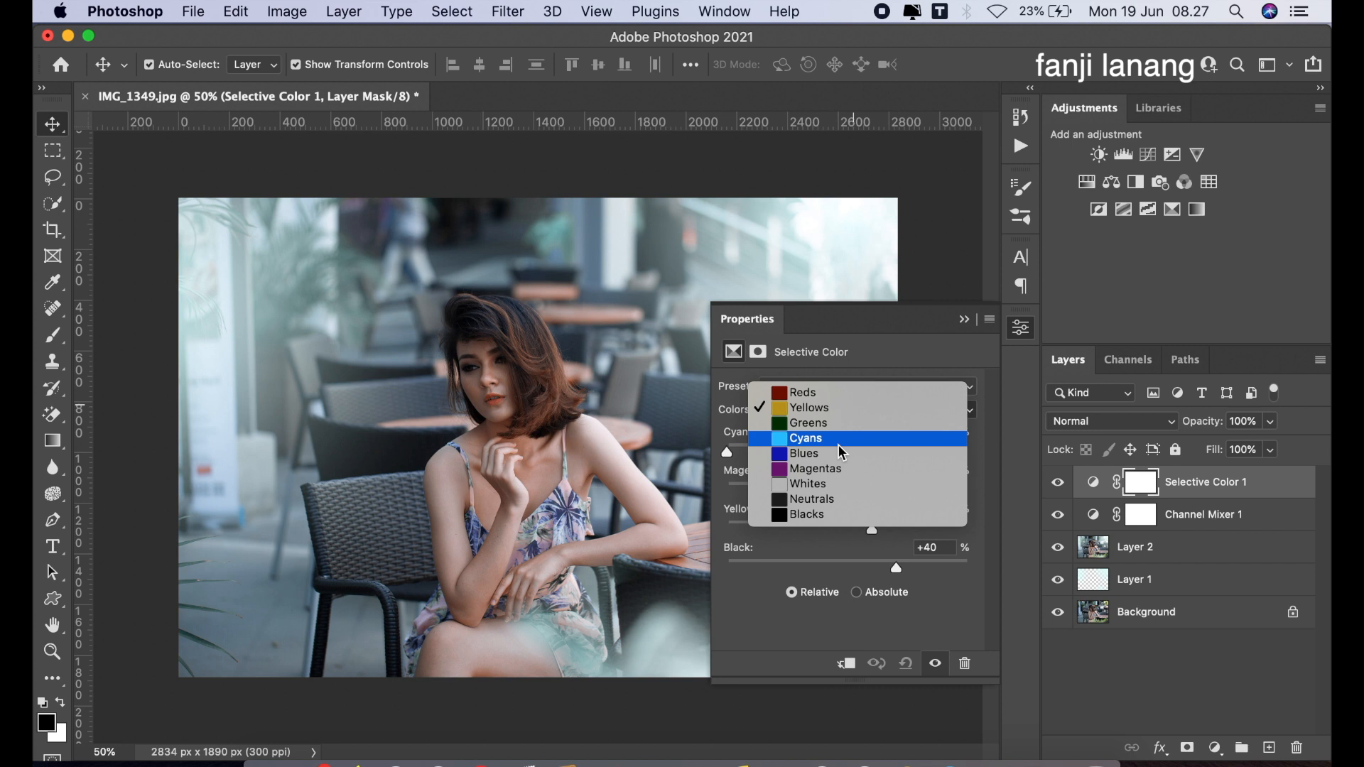
pyautogui.click(839, 447)
pyautogui.moveTo(847, 452); pyautogui.dragTo(1026, 487)
pyautogui.moveTo(845, 529); pyautogui.dragTo(728, 561)
pyautogui.moveTo(848, 491); pyautogui.dragTo(814, 524)
pyautogui.moveTo(905, 569); pyautogui.dragTo(996, 569)
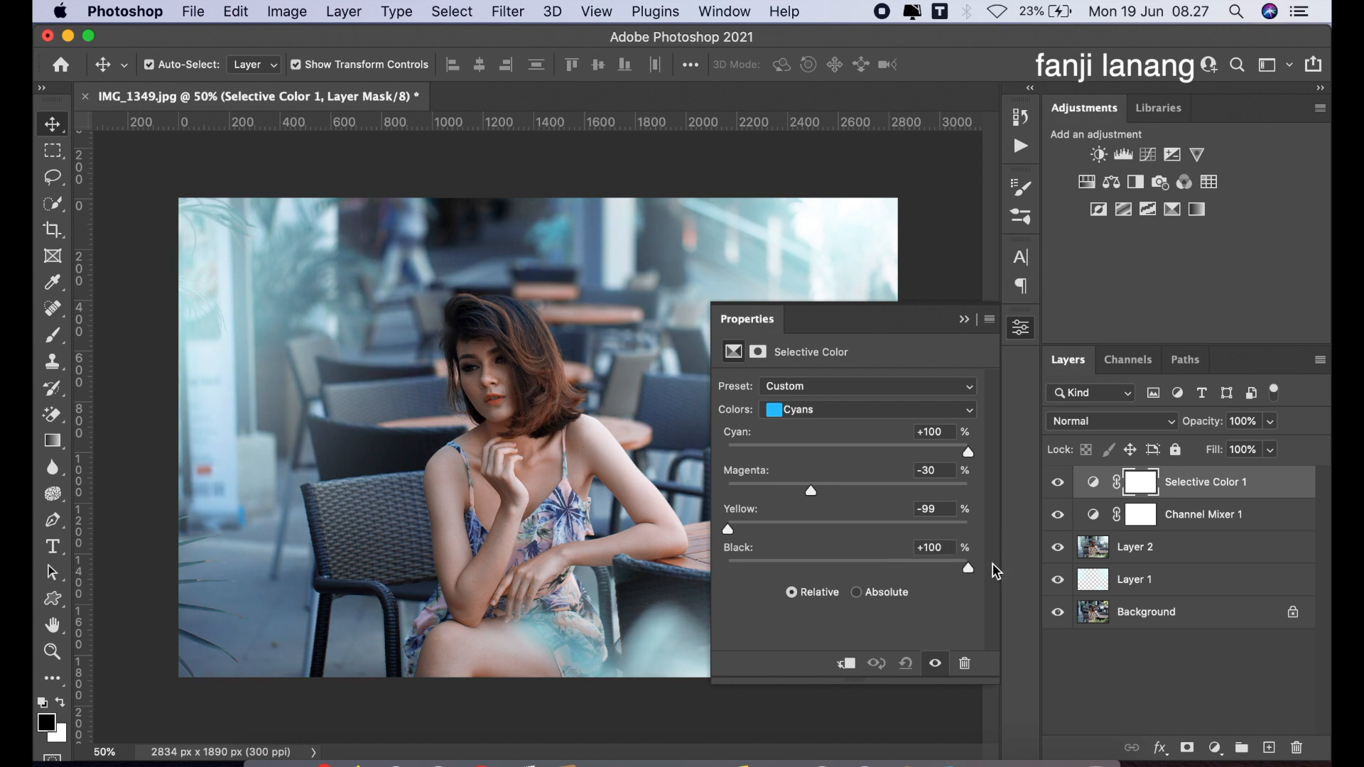
# Step: Set the Selective Color Blacks to Magenta +10, and fine-tune their Cyan and Black amounts
pyautogui.click(817, 417)
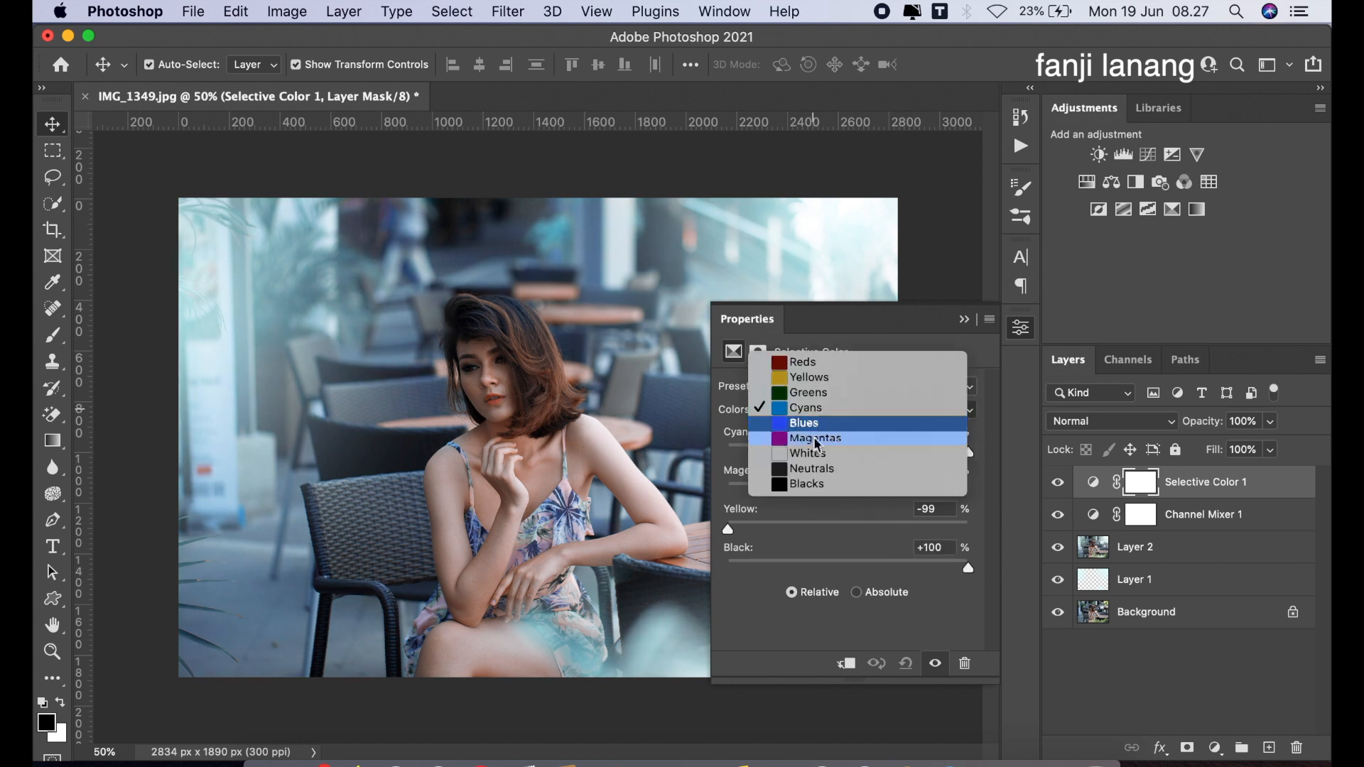
pyautogui.click(828, 477)
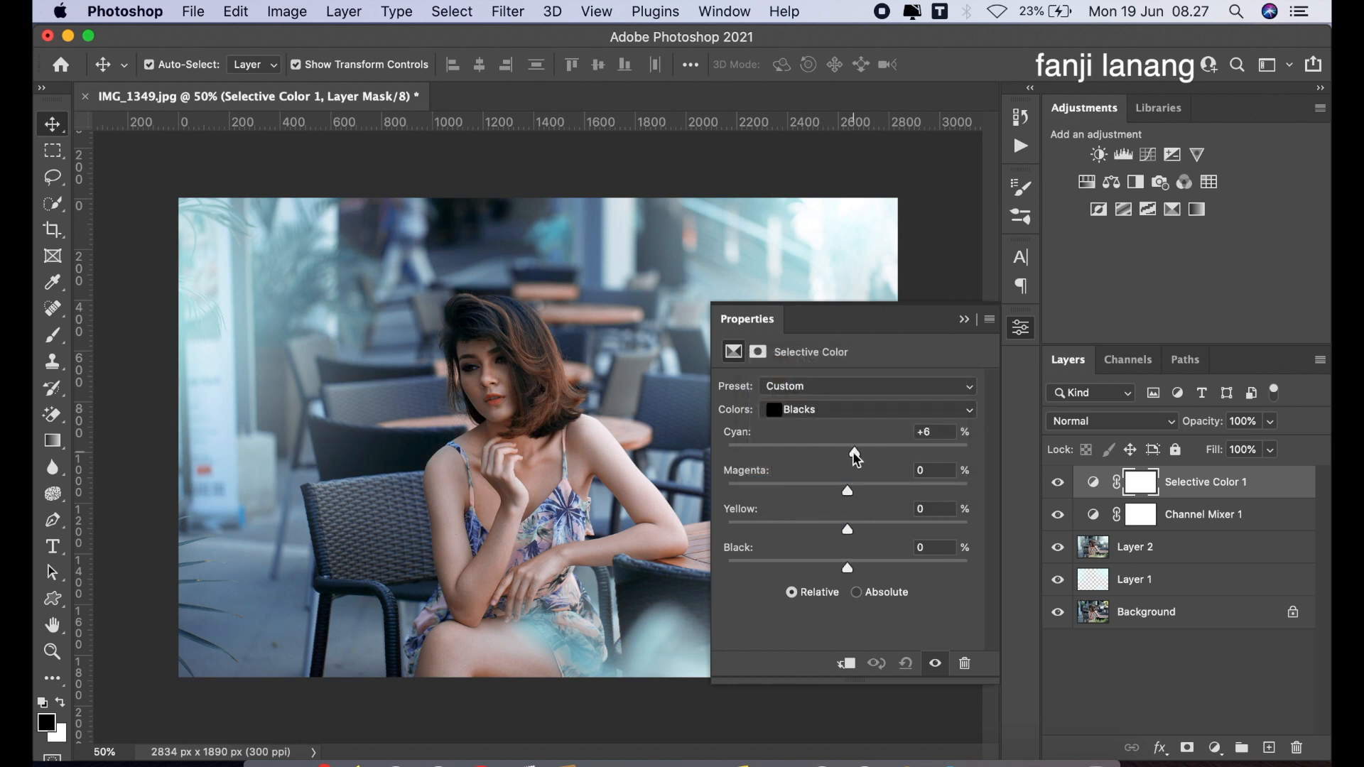
pyautogui.moveTo(851, 454); pyautogui.dragTo(864, 504)
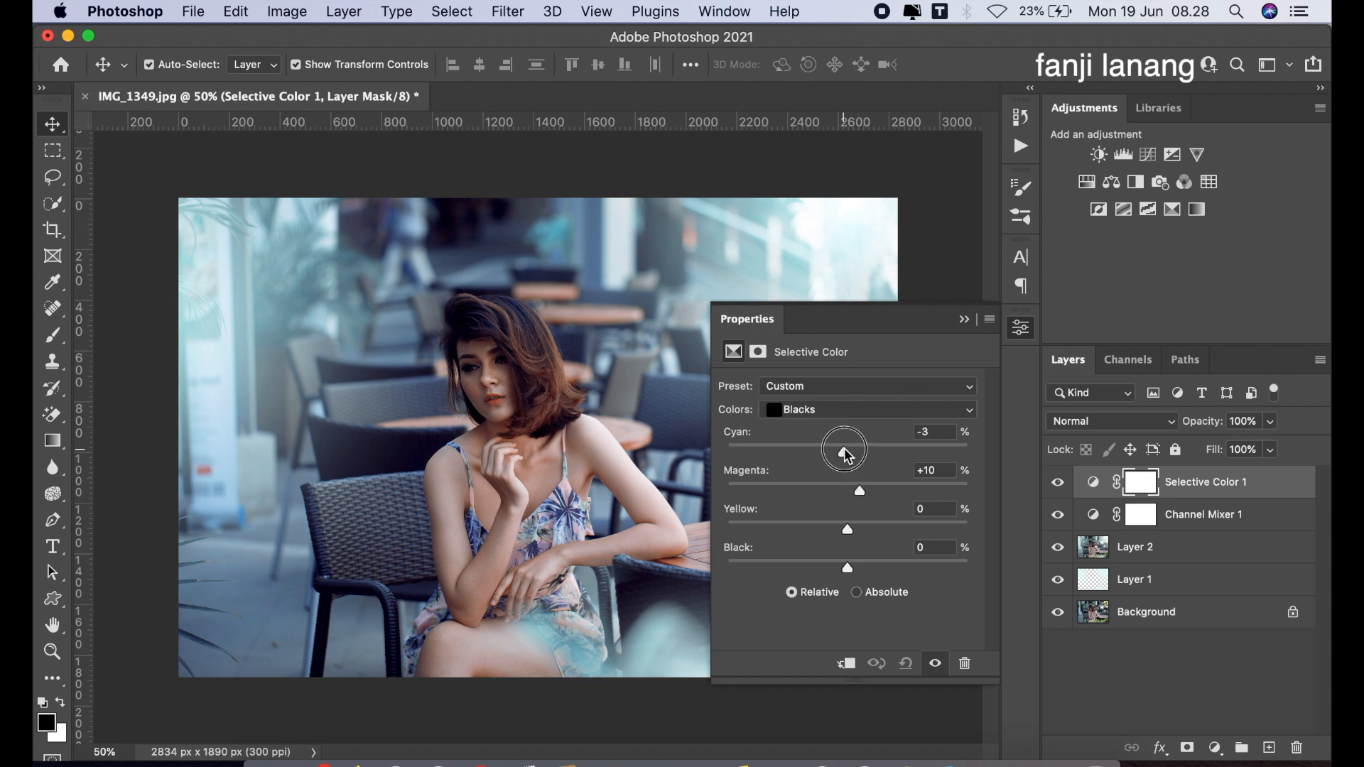
pyautogui.moveTo(846, 451); pyautogui.dragTo(849, 460)
pyautogui.moveTo(853, 563); pyautogui.dragTo(854, 566)
pyautogui.click(964, 319)
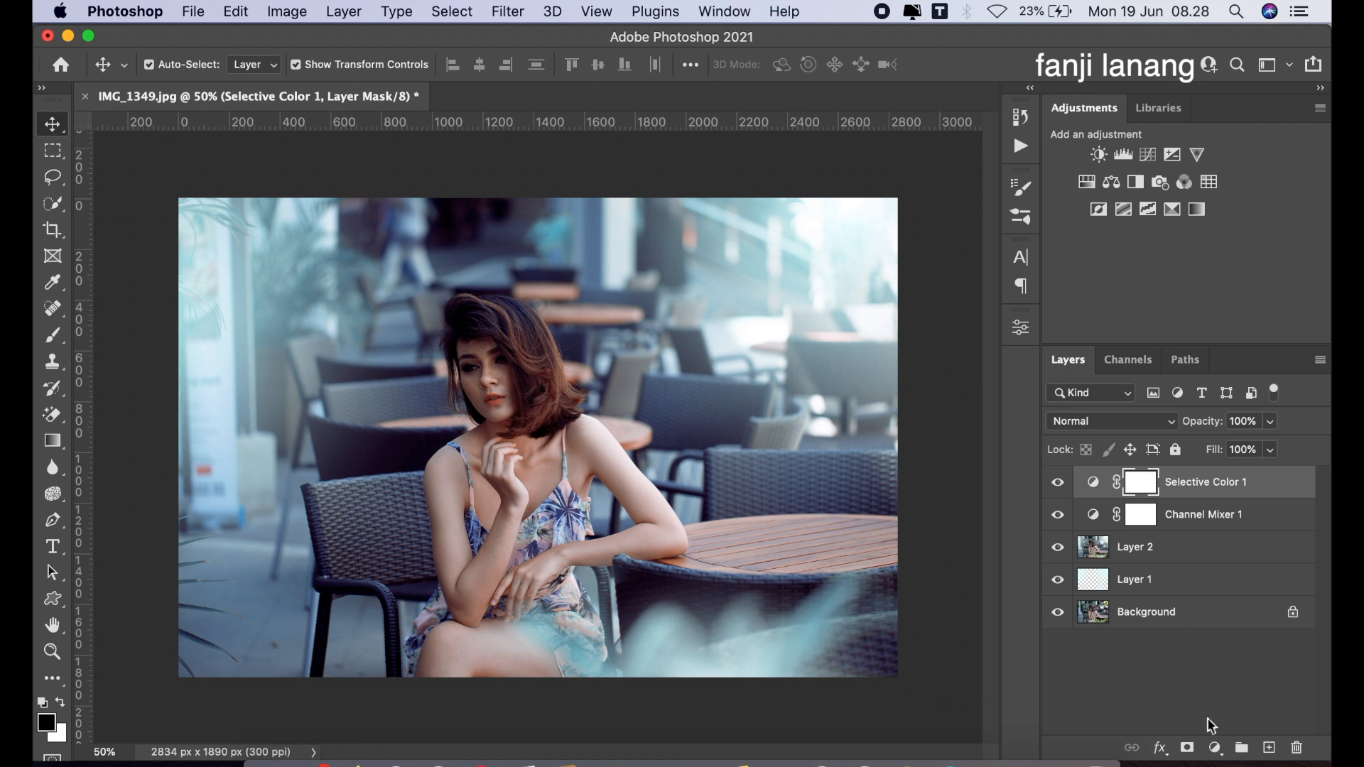
# Step: Add a Curves adjustment, lower the RGB curve's white point slightly and raise a point in the upper tones
pyautogui.click(1215, 747)
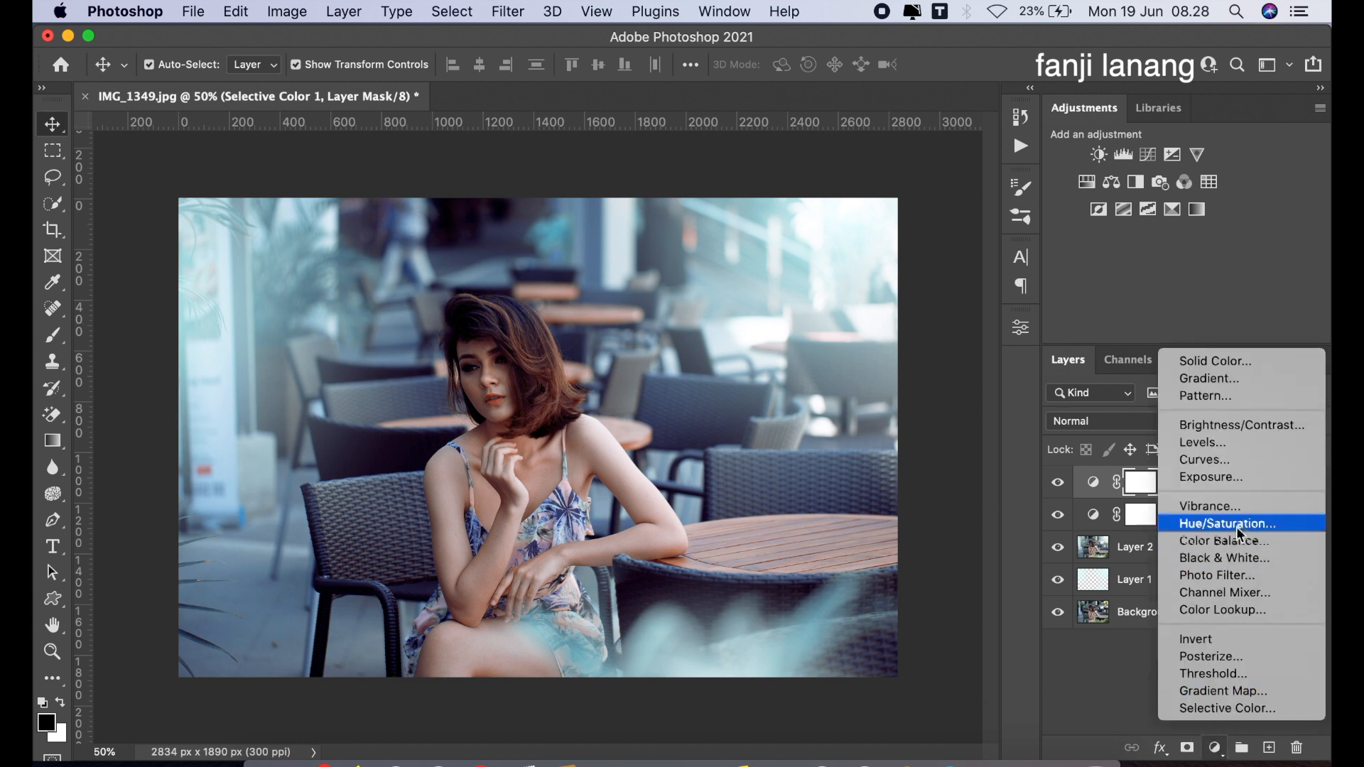
pyautogui.click(1250, 466)
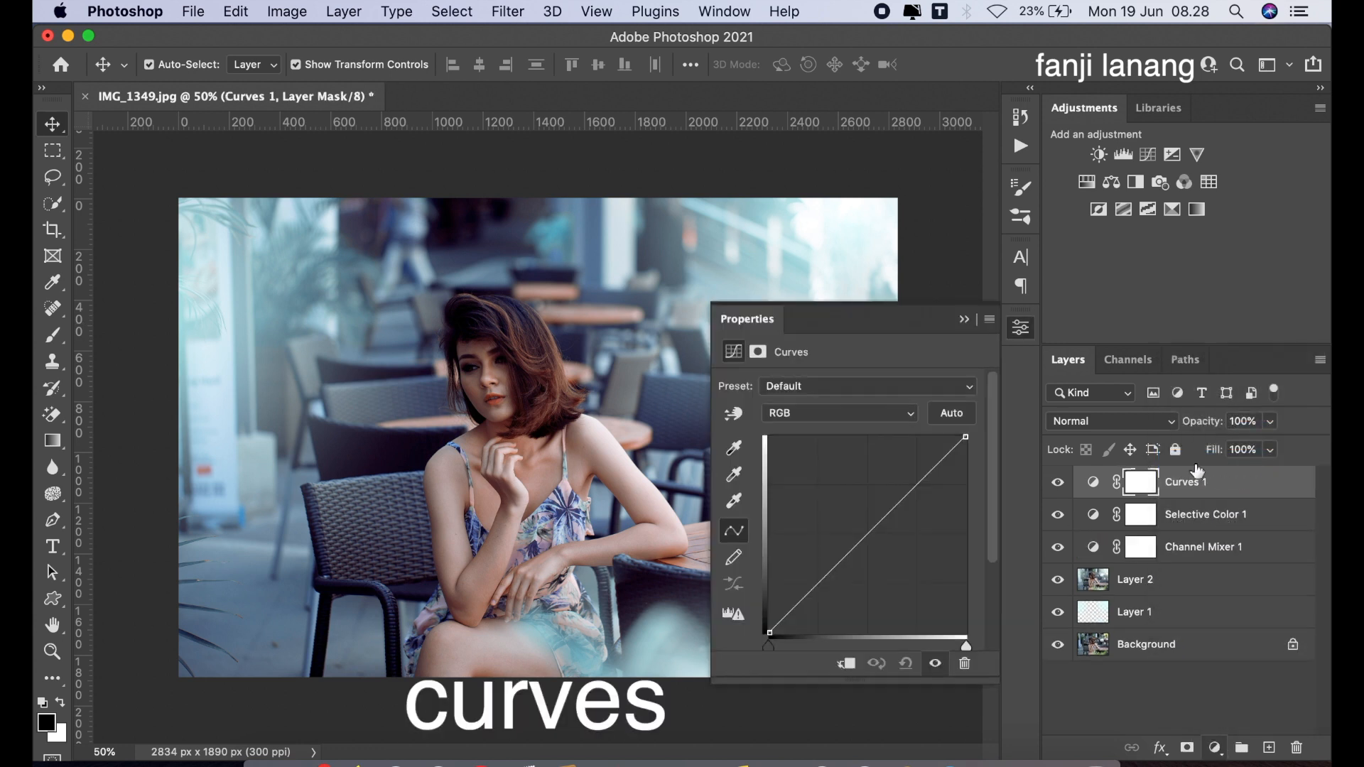
pyautogui.moveTo(970, 436); pyautogui.dragTo(979, 464)
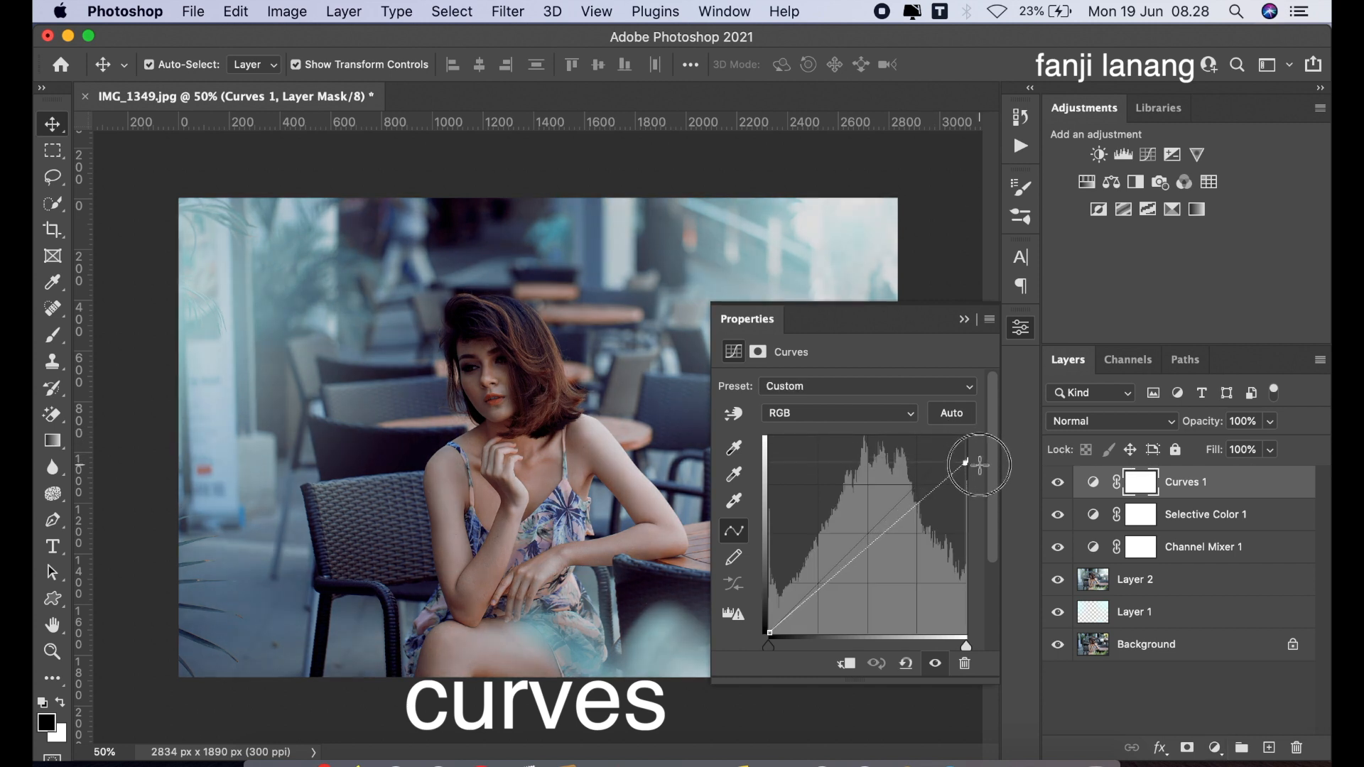
pyautogui.click(916, 485)
pyautogui.moveTo(916, 485); pyautogui.dragTo(920, 489)
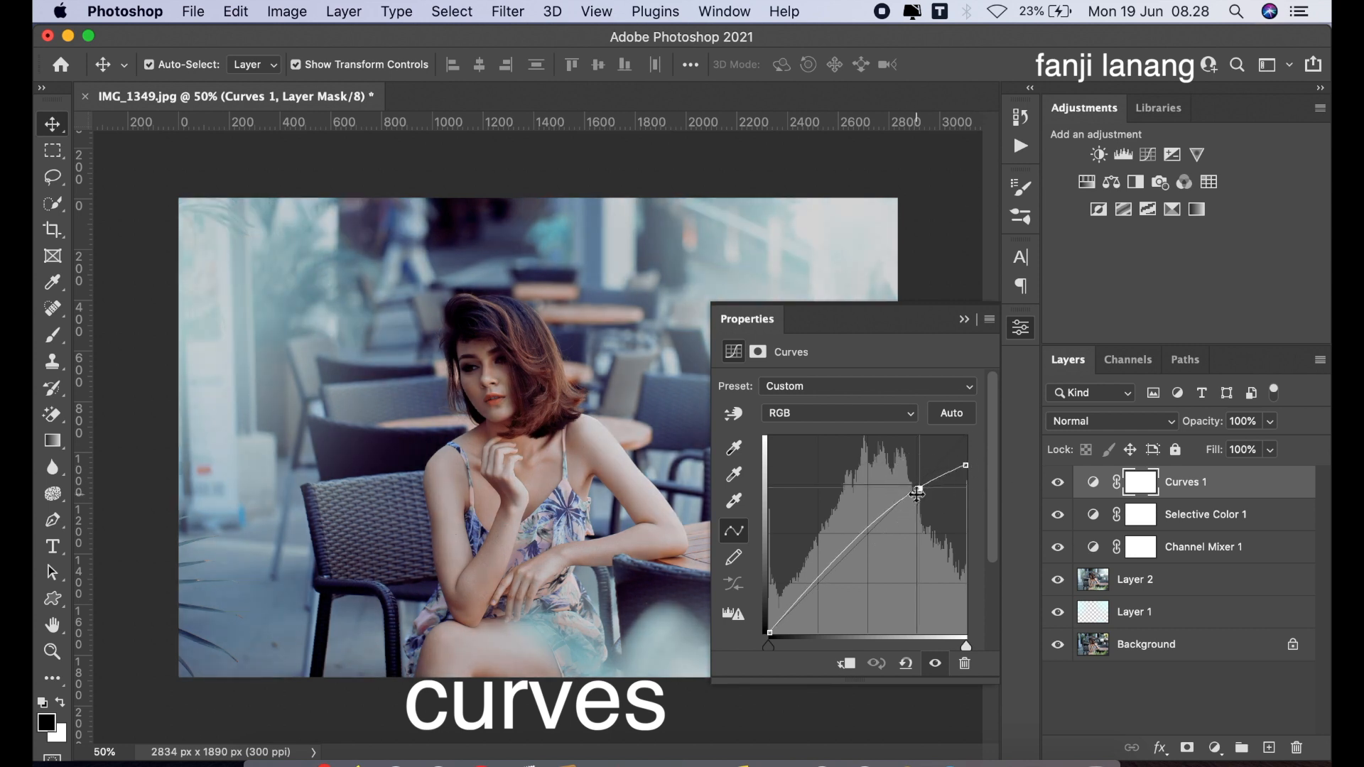
# Step: Raise the midtones of the RGB curve, shift its black point slightly inward, and compare the photo with and without the Curves layer
pyautogui.click(867, 524)
pyautogui.moveTo(866, 524); pyautogui.dragTo(869, 522)
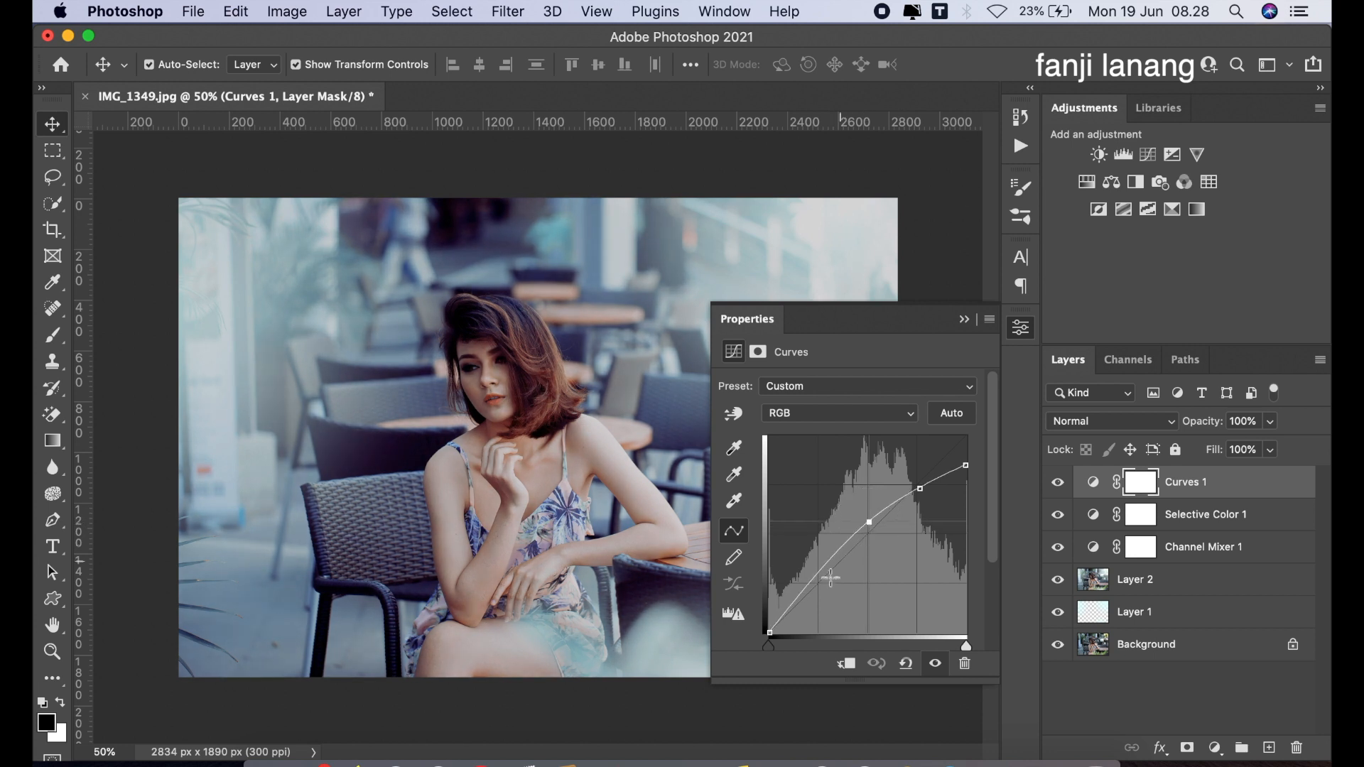
pyautogui.click(773, 632)
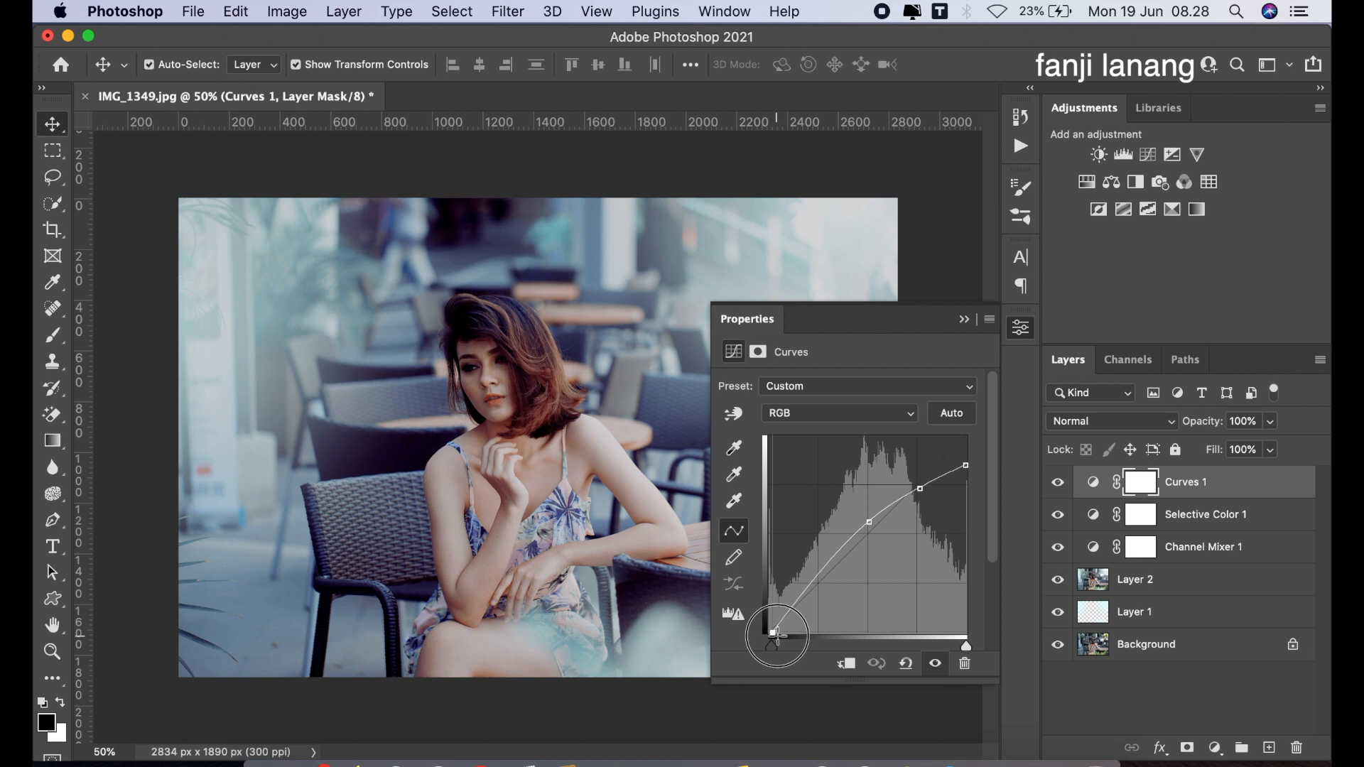
pyautogui.click(963, 319)
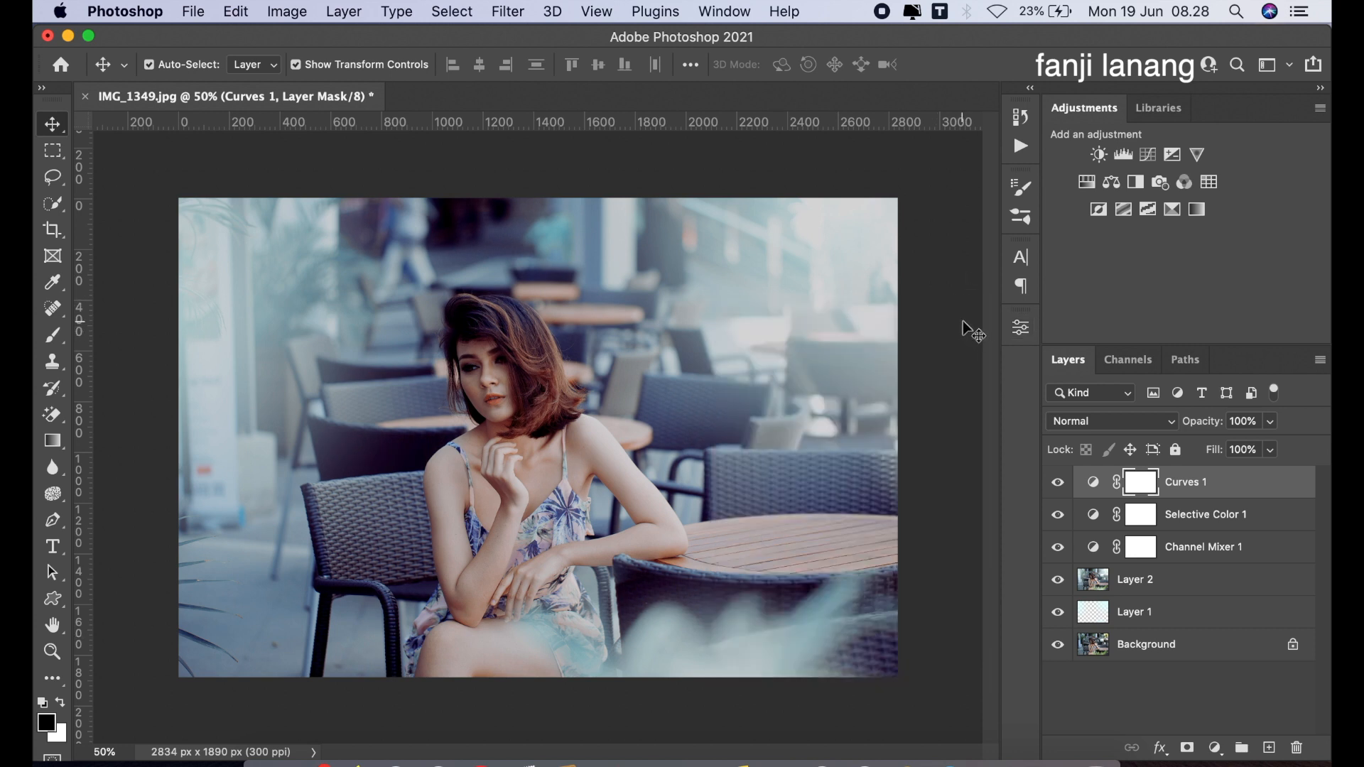
pyautogui.click(1058, 486)
pyautogui.click(1058, 486)
# Step: Add a Brightness/Contrast adjustment with Brightness 13
pyautogui.click(1215, 748)
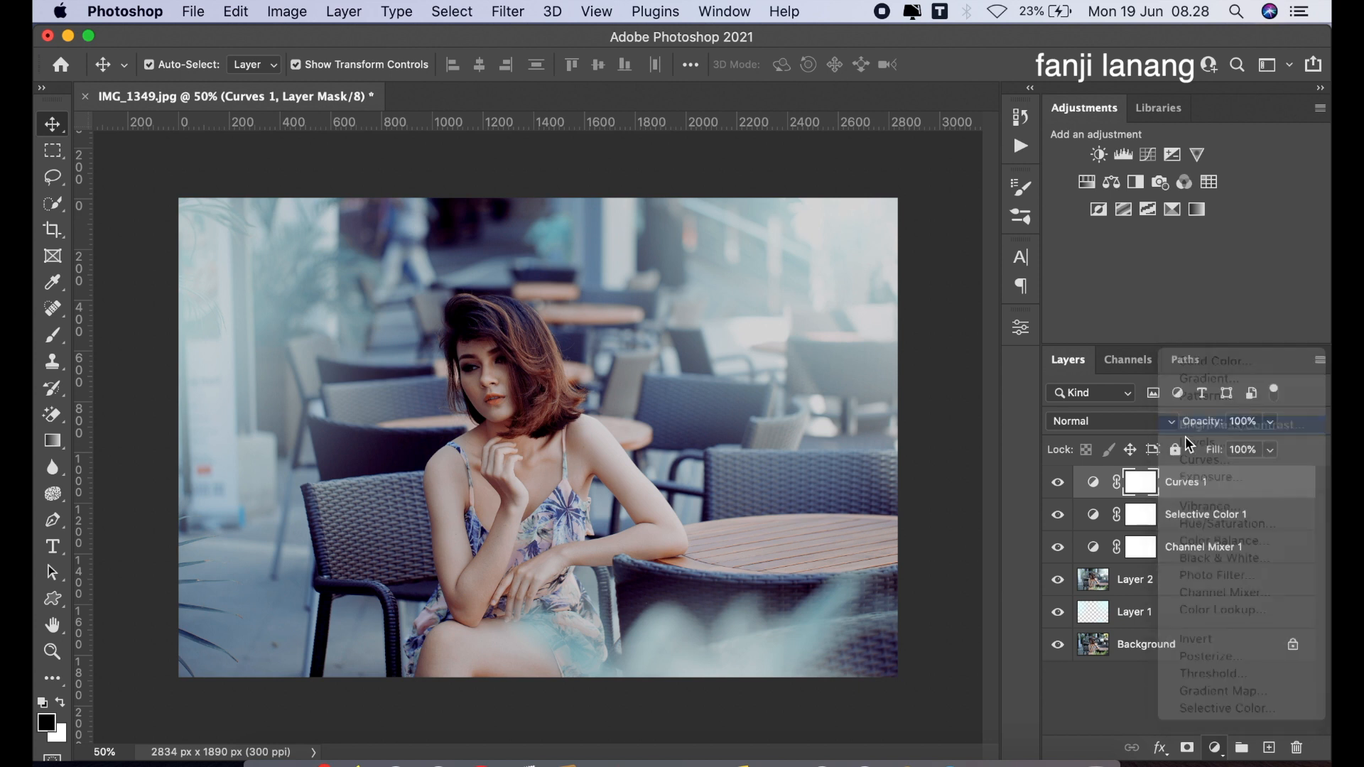
pyautogui.click(1215, 426)
pyautogui.click(856, 441)
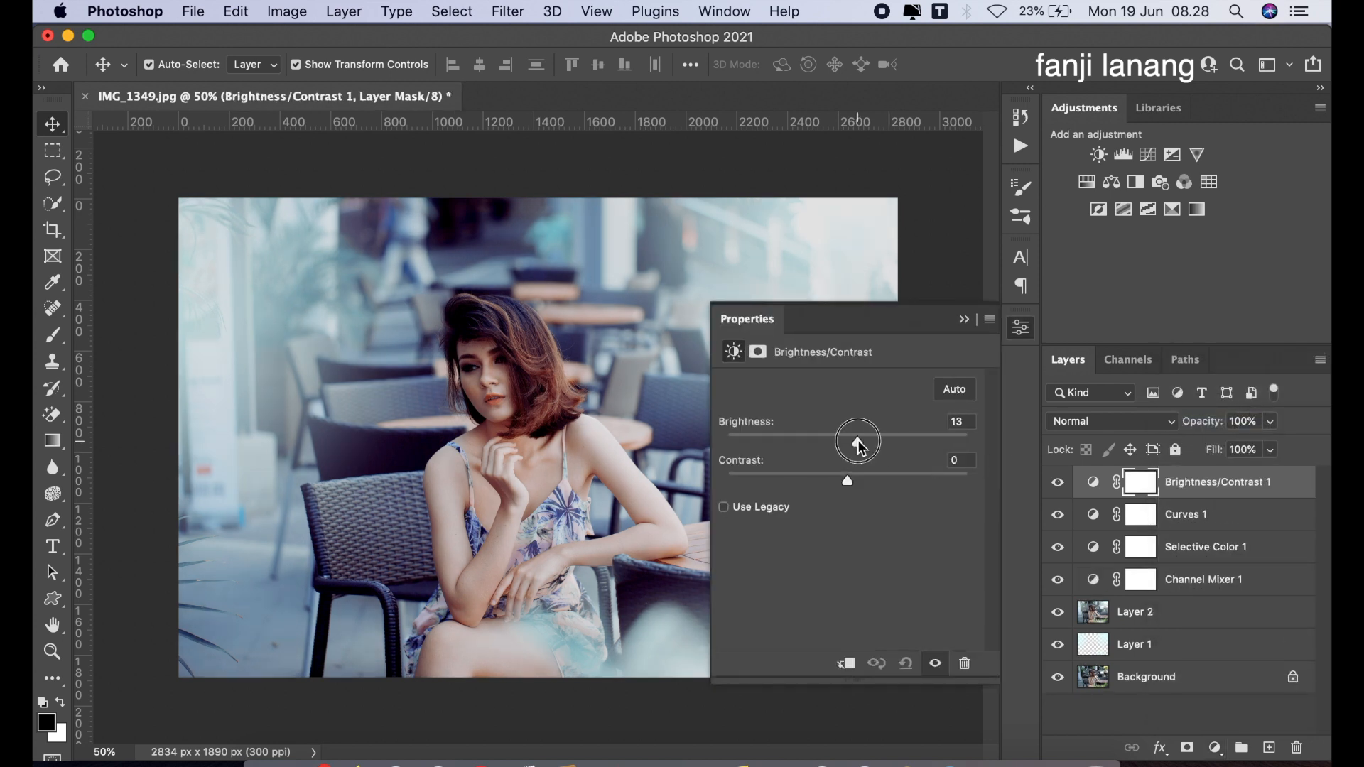
pyautogui.click(965, 321)
# Step: Create a new layer and stamp the 250-pixel signature brush in white in the photo's lower-right corner
pyautogui.click(1267, 746)
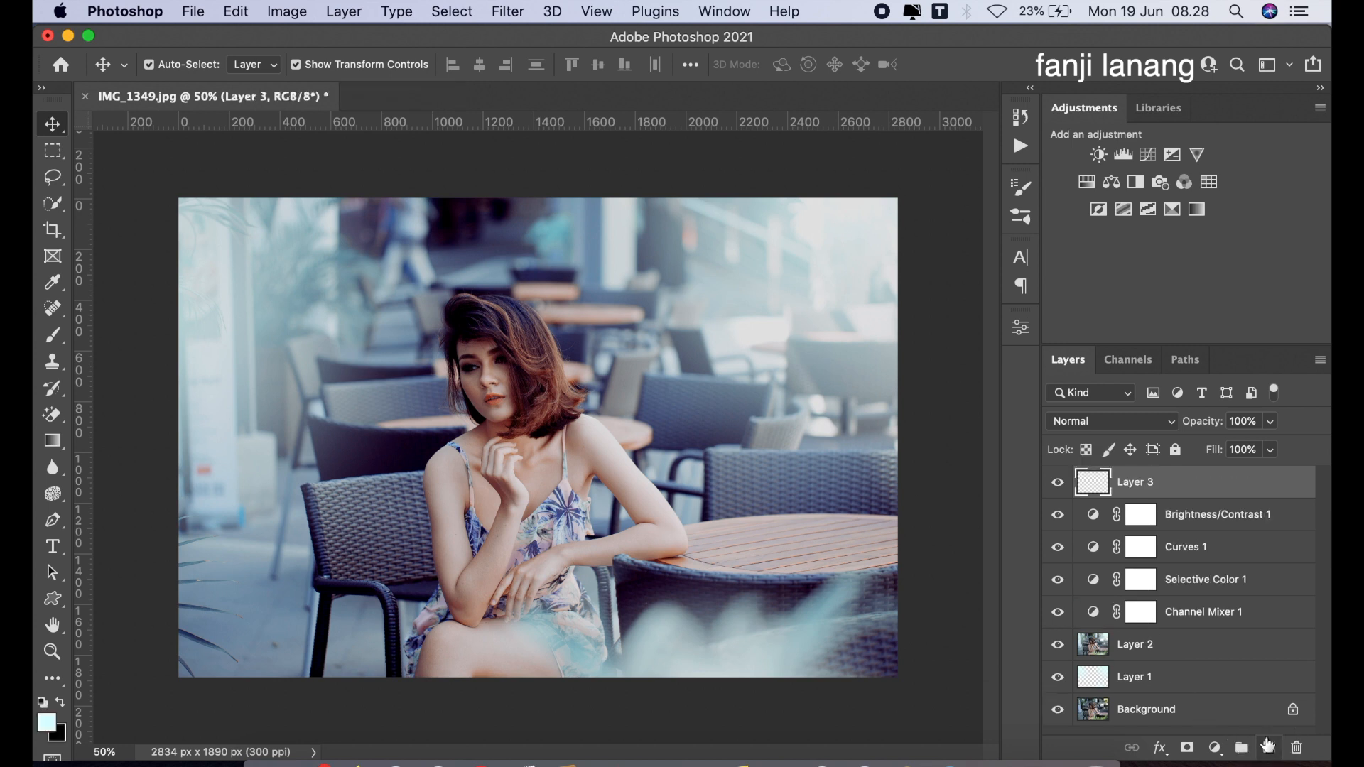
pyautogui.click(52, 334)
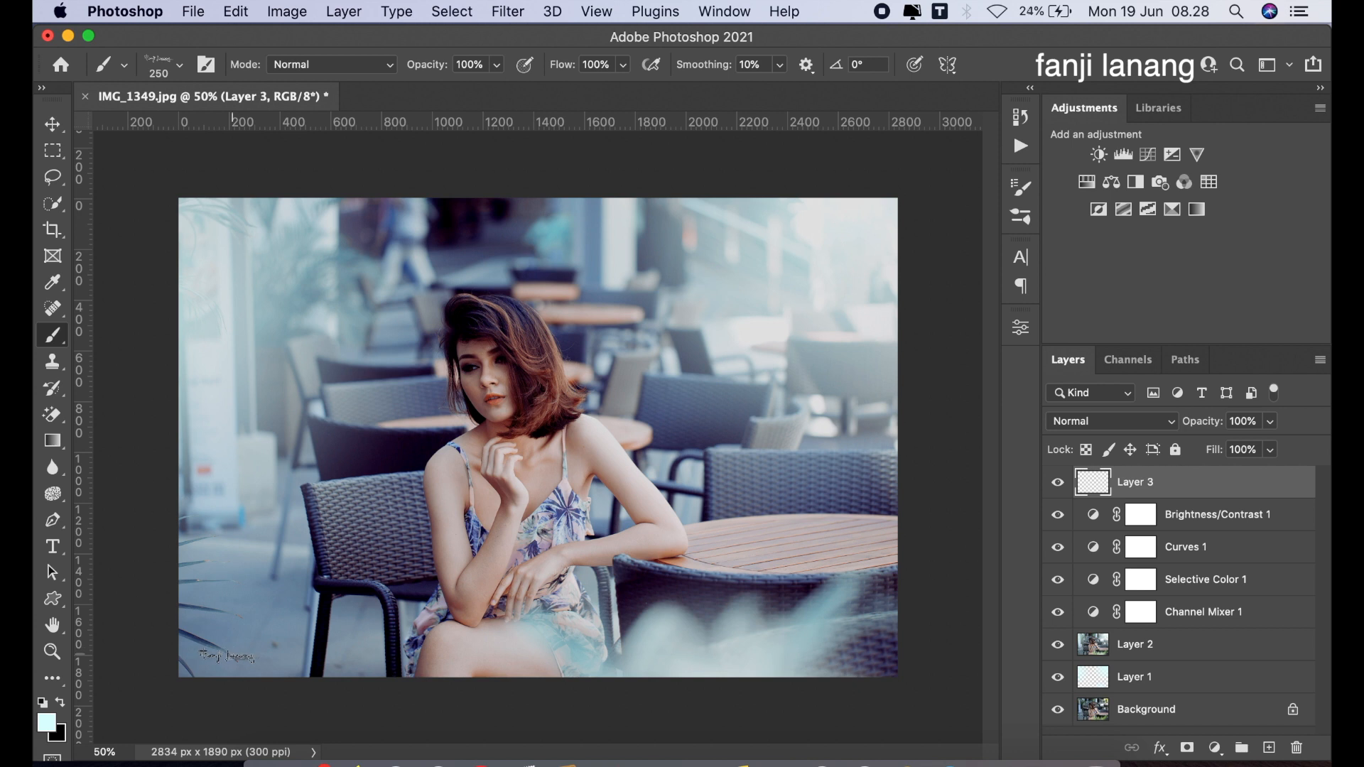
pyautogui.click(850, 651)
pyautogui.press('super+z')
pyautogui.click(44, 703)
pyautogui.press('x')
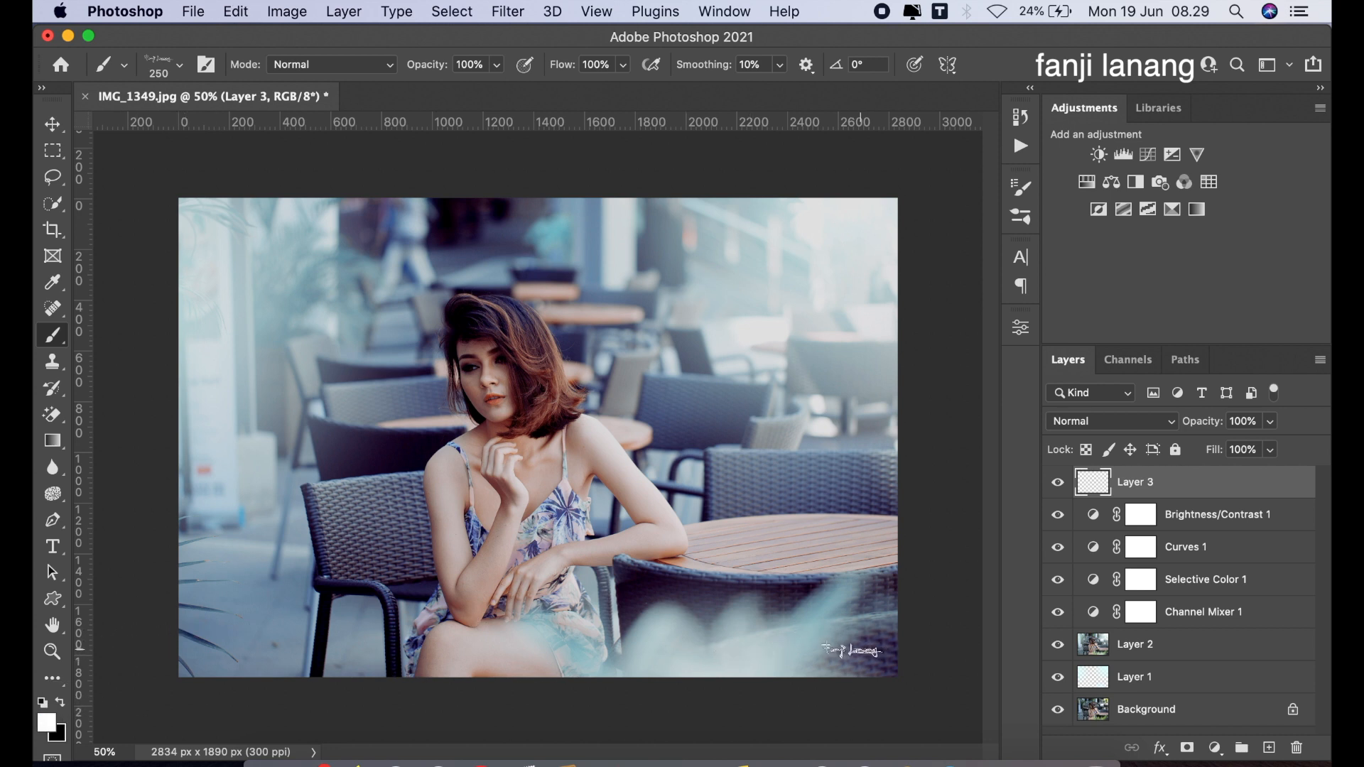